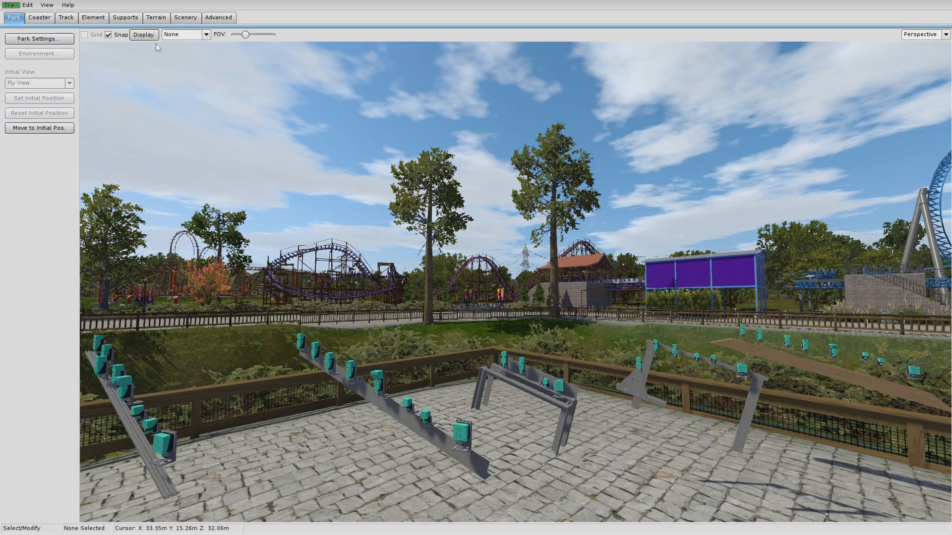
key("s")
right_click_drag(279, 164, 365, 175)
key("w")
key("s")
key("w")
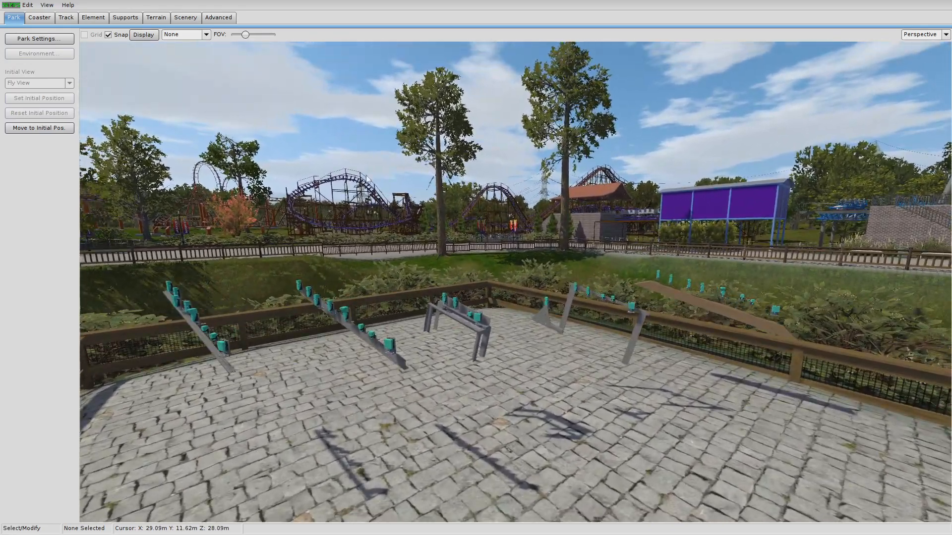
Start extracting the Red's Track Sensors package and choose the My Parks folder as its destination
left_click(9, 5)
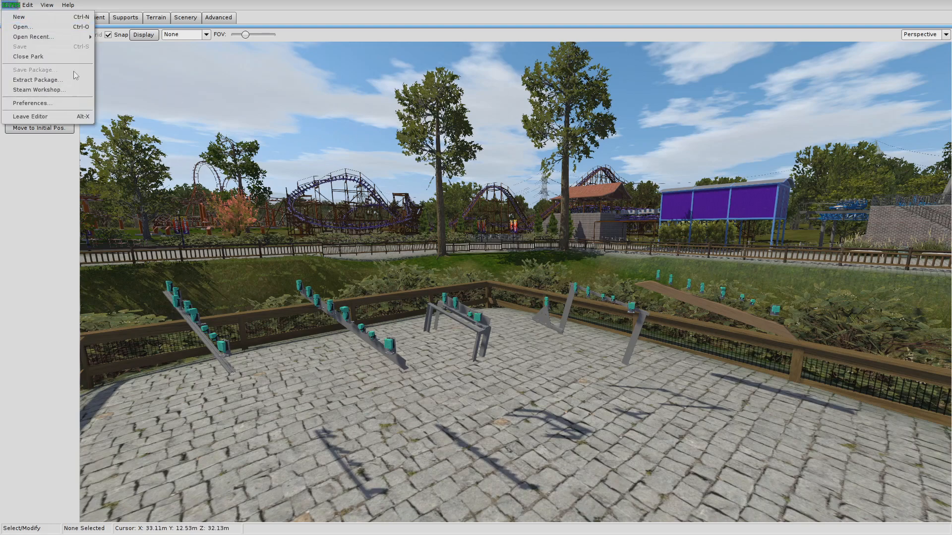
left_click(43, 80)
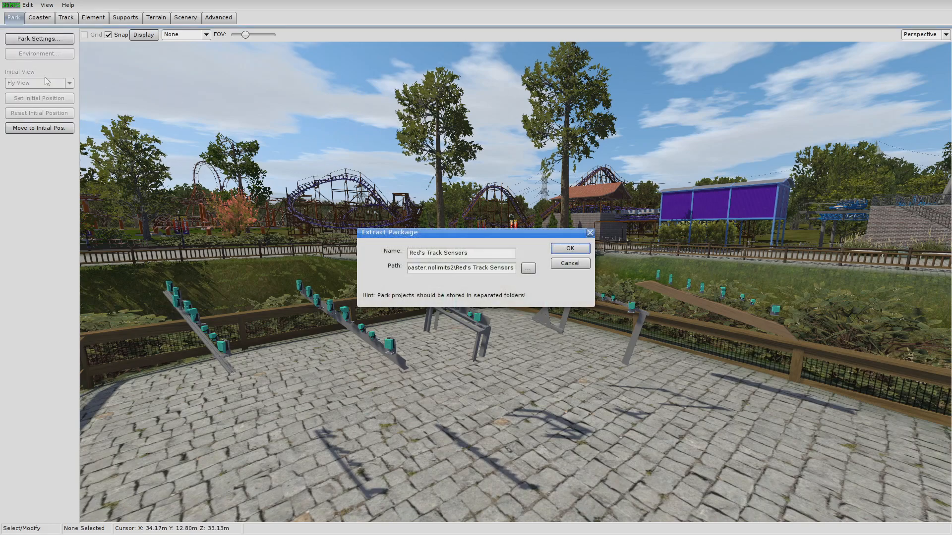
left_click_drag(439, 233, 441, 220)
left_click(531, 255)
double_click(466, 294)
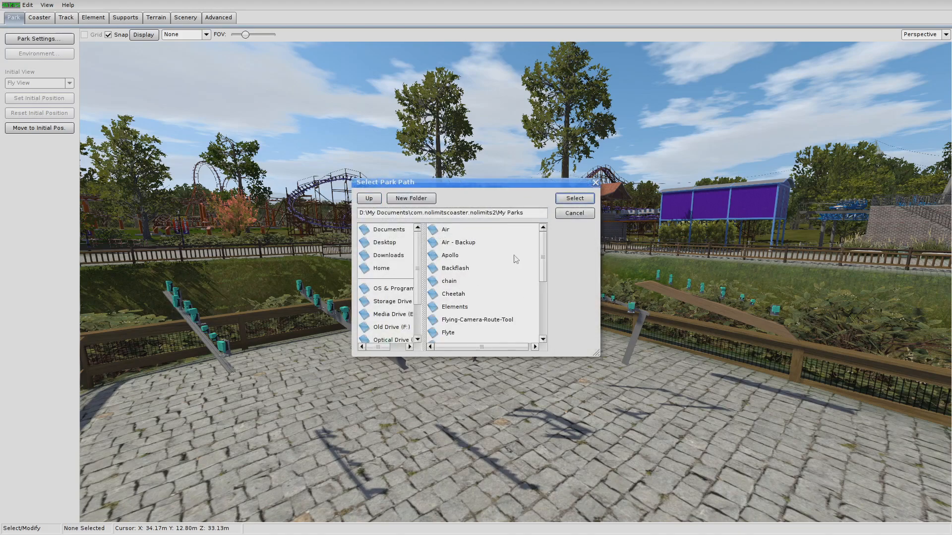
left_click(574, 198)
Name the extracted park "Tutorial Park" and run the package extraction
left_click_drag(491, 239, 403, 238)
type("Tutor")
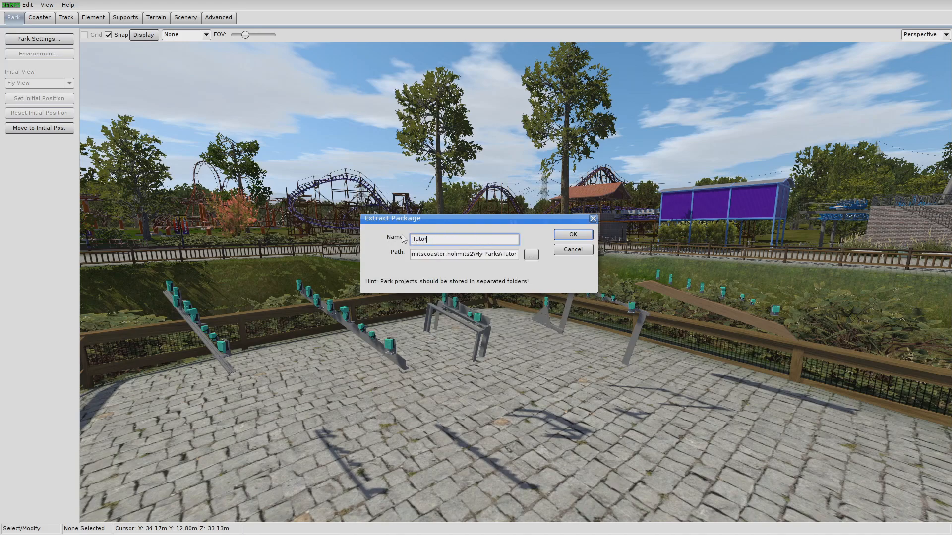
type("ial Park")
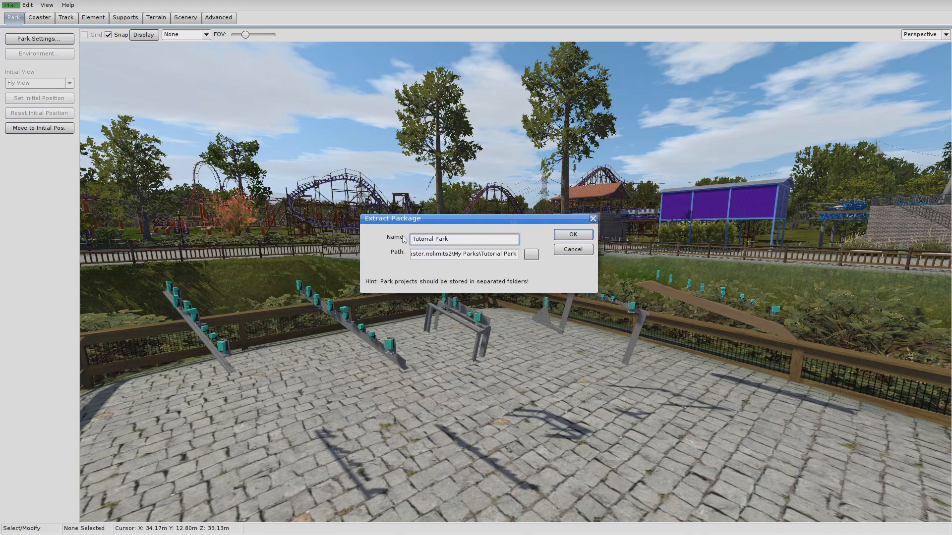
left_click(573, 235)
left_click(461, 279)
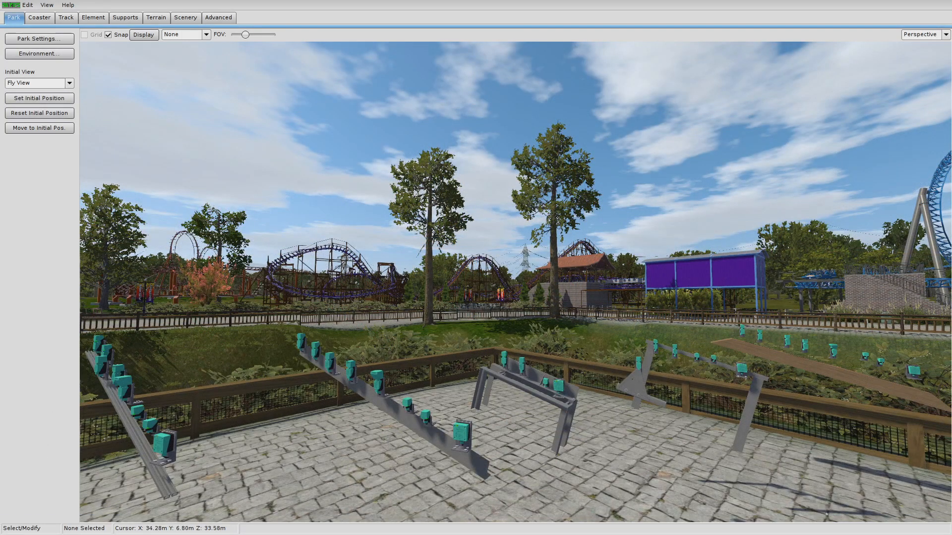
Switch to File Explorer and open the scenery folder inside the Tutorial Park folder
left_click_drag(1, 47, 484, 91)
scroll(512, 260, "up", 1)
scroll(516, 260, "down", 1)
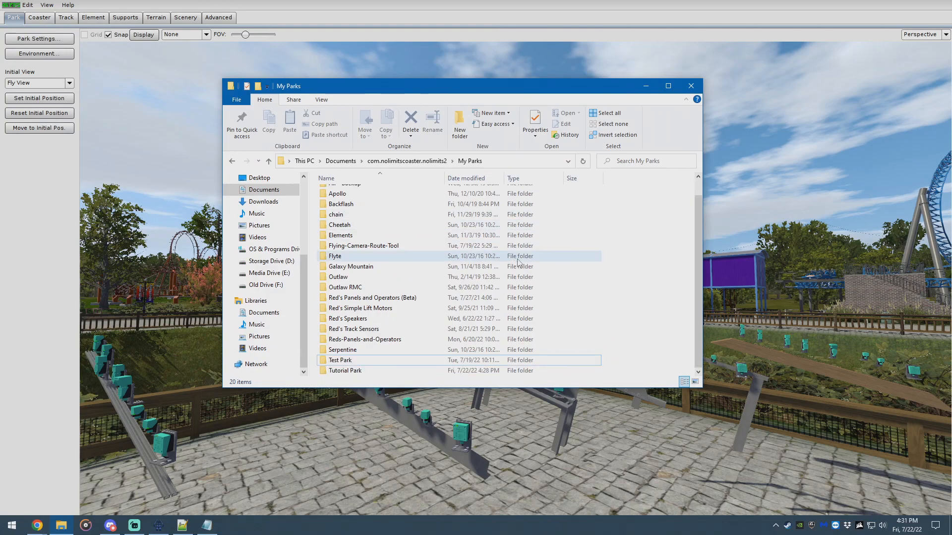
double_click(347, 372)
left_click_drag(420, 91, 440, 99)
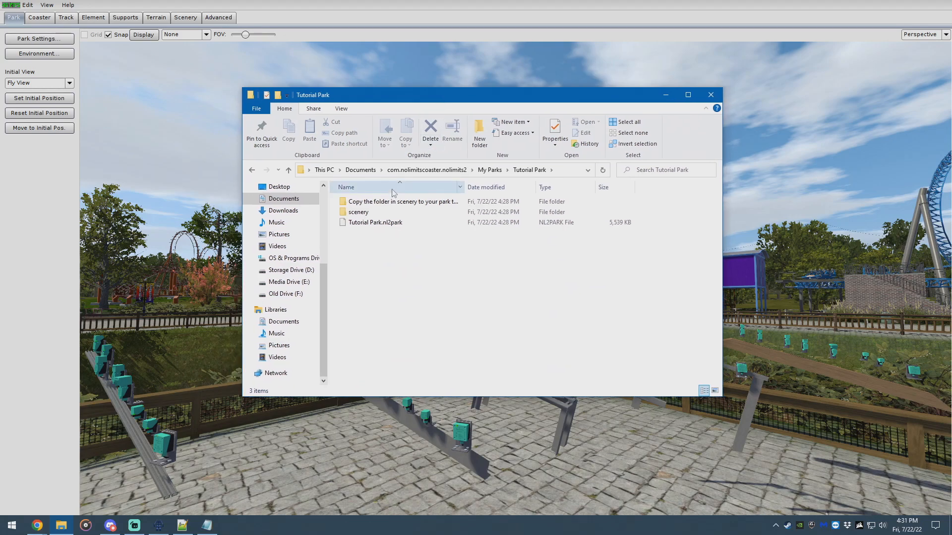
double_click(373, 213)
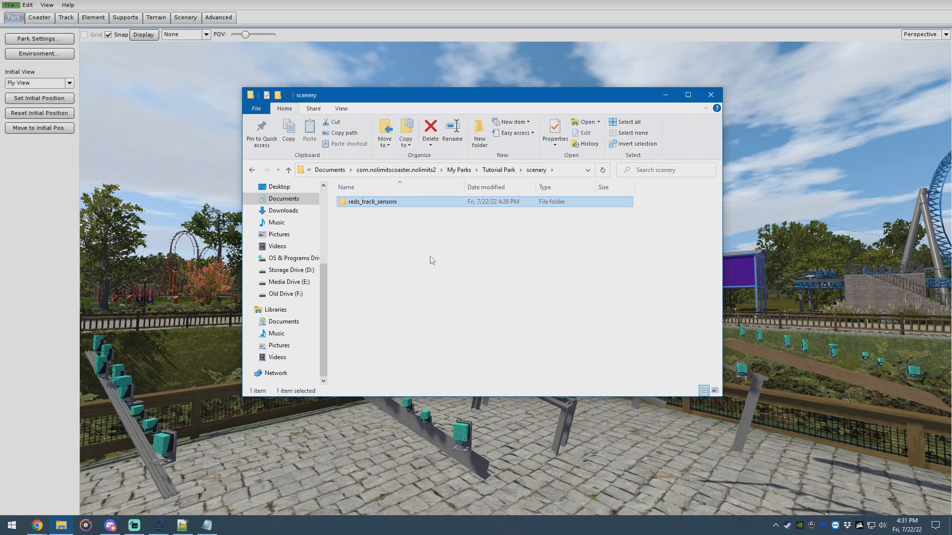
Open README.html from the reds_track_sensors folder in the browser
left_click_drag(441, 91, 471, 103)
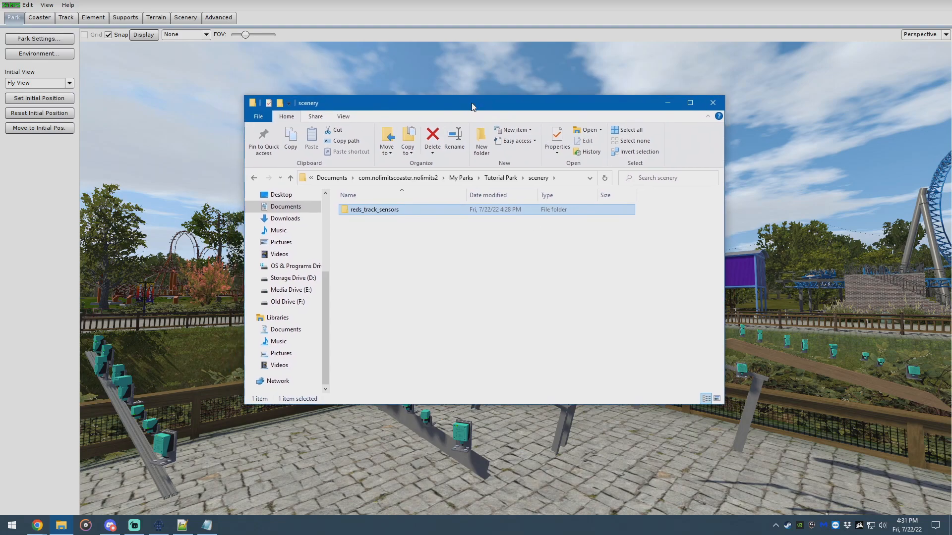
double_click(385, 212)
scroll(377, 297, "down", 2)
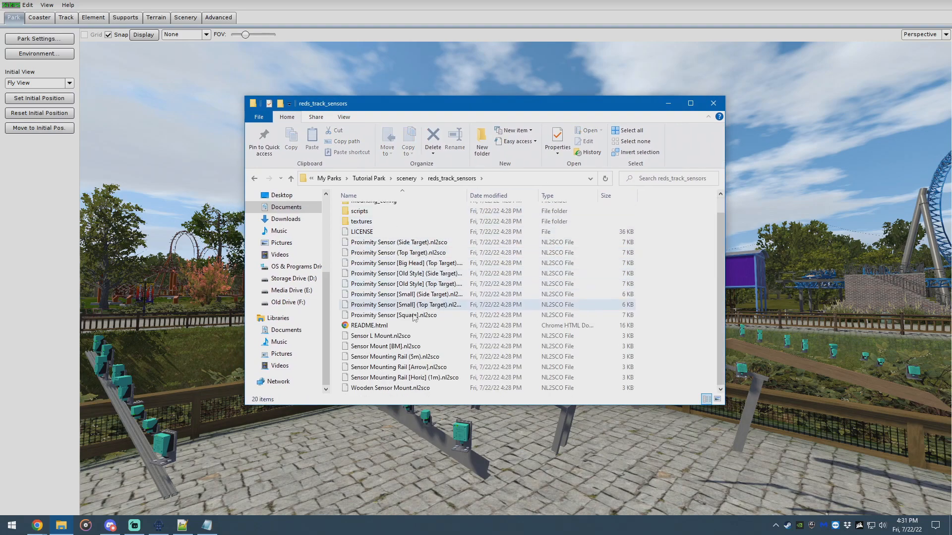
double_click(378, 329)
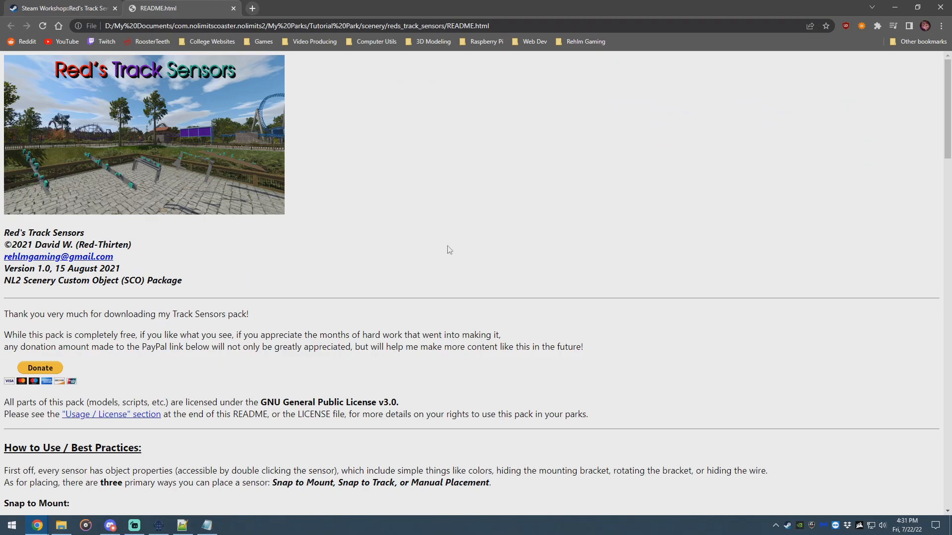
Read the README's "How to Use / Best Practices" section on placing sensors
scroll(448, 246, "down", 5)
scroll(448, 246, "down", 2)
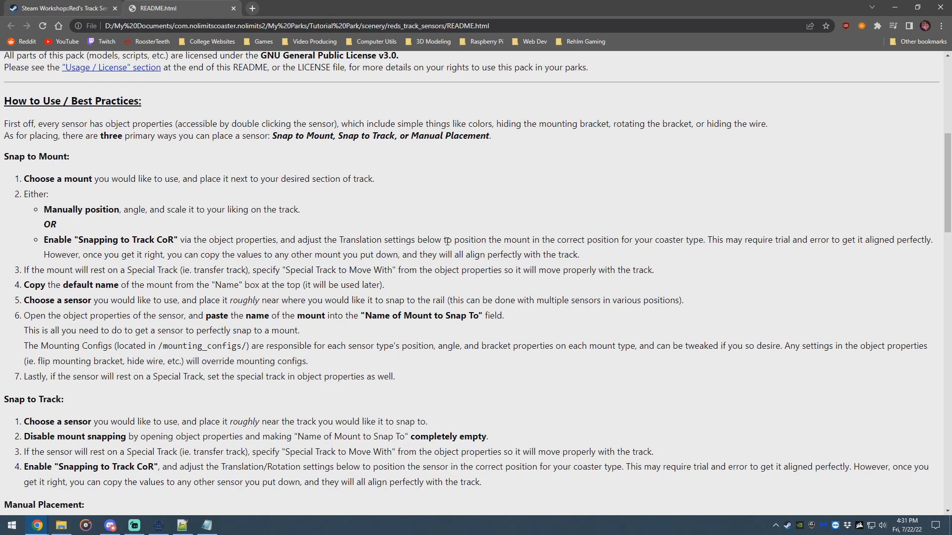
scroll(447, 241, "down", 1)
scroll(446, 245, "up", 1)
left_click_drag(5, 113, 406, 185)
left_click(407, 195)
Switch to NoLimits 2 and review the object properties of a sensor on the L mount, consulting the README alongside
left_click(158, 525)
right_click_drag(335, 425, 426, 350)
double_click(430, 335)
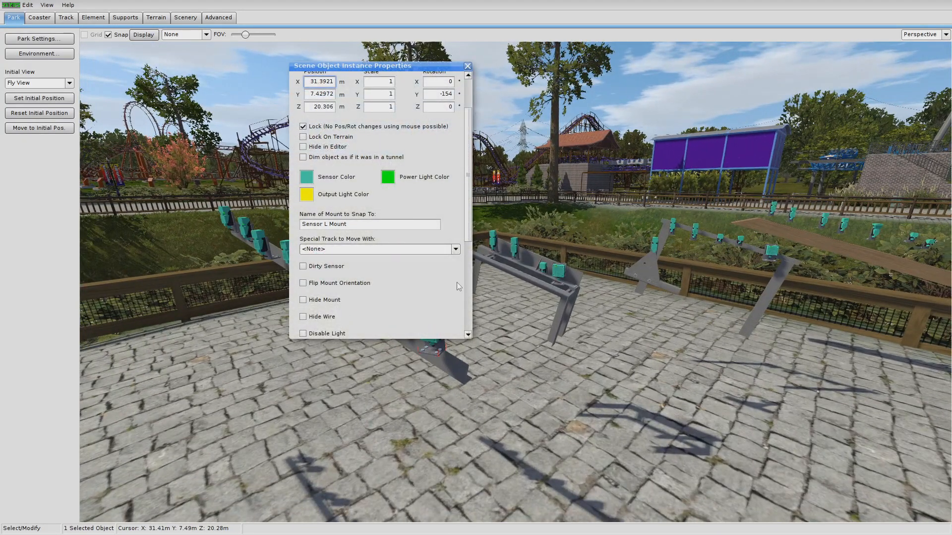
scroll(428, 261, "down", 4)
scroll(428, 261, "up", 2)
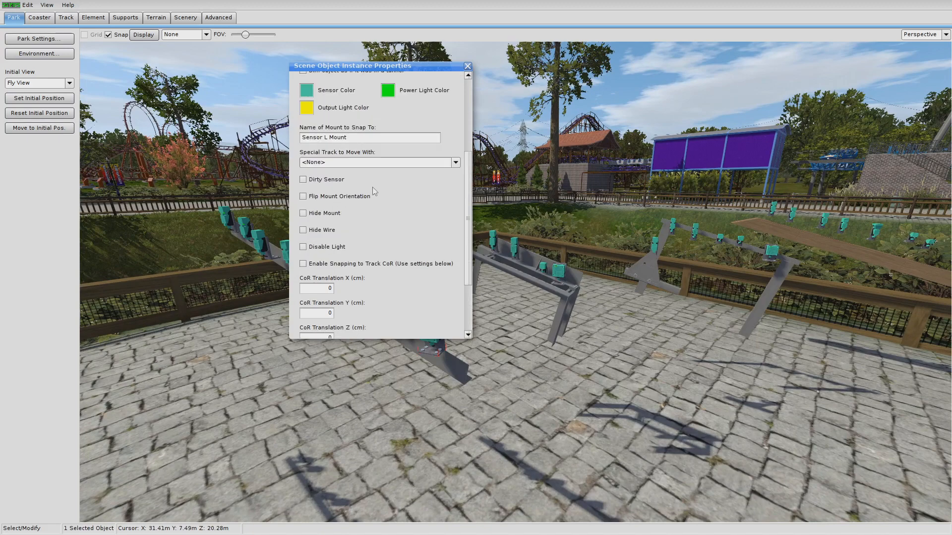
scroll(371, 196, "down", 3)
scroll(399, 197, "up", 3)
key("alt+Tab")
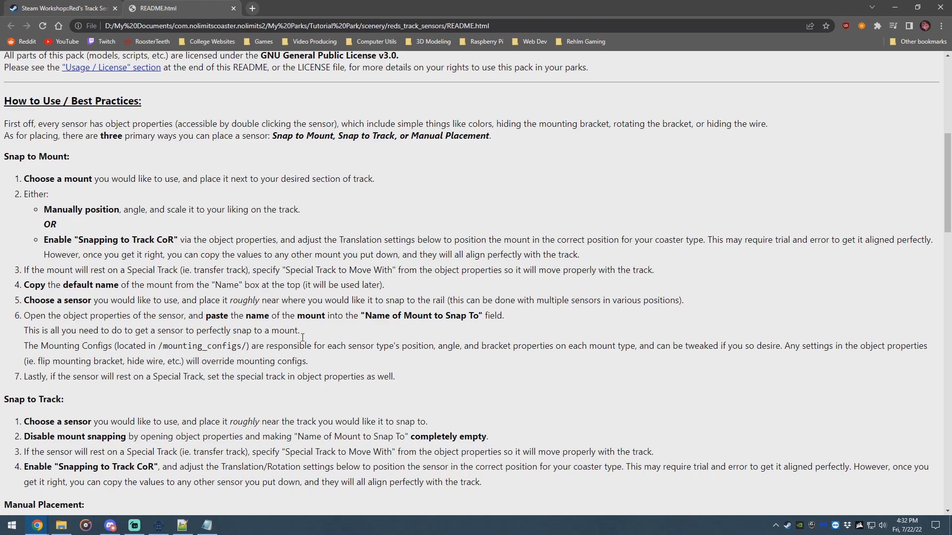
left_click(158, 525)
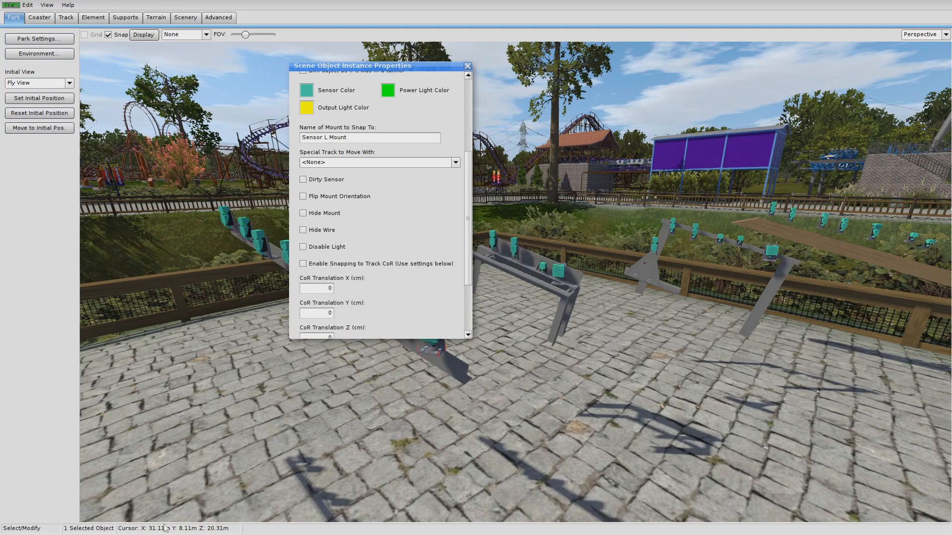
left_click(468, 66)
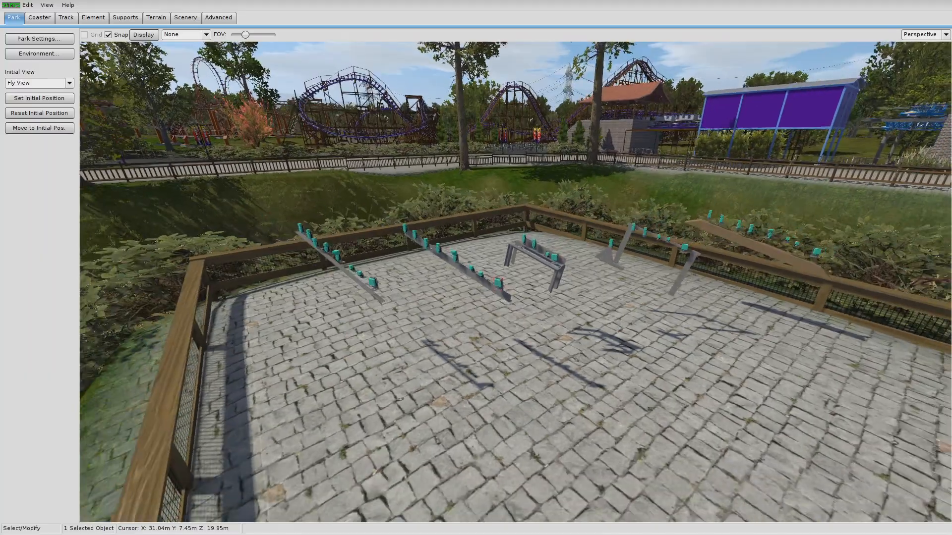
Examine the sample sensors and mounts displayed on the paved plaza, and read further down the README
key("a")
key("d")
key("s")
key("a")
key("s")
key("w")
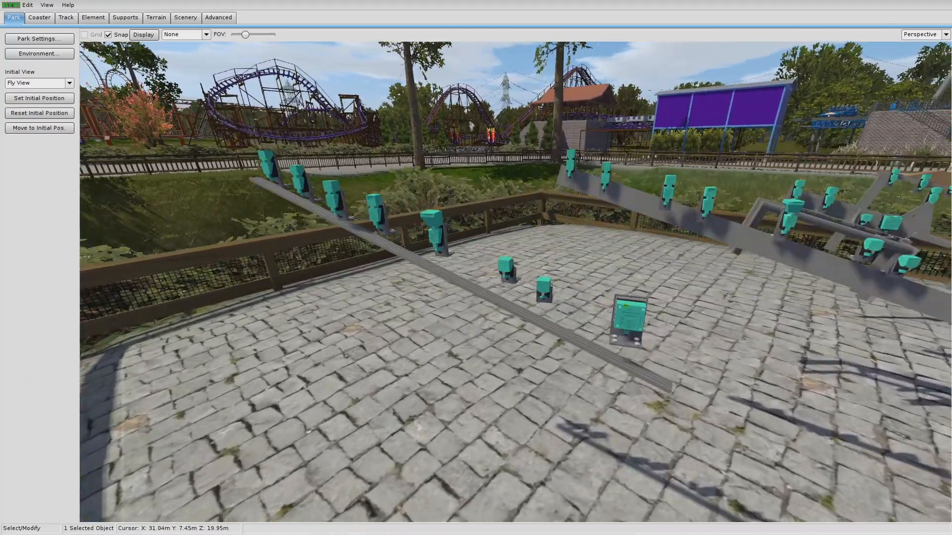
right_click_drag(462, 279, 477, 300)
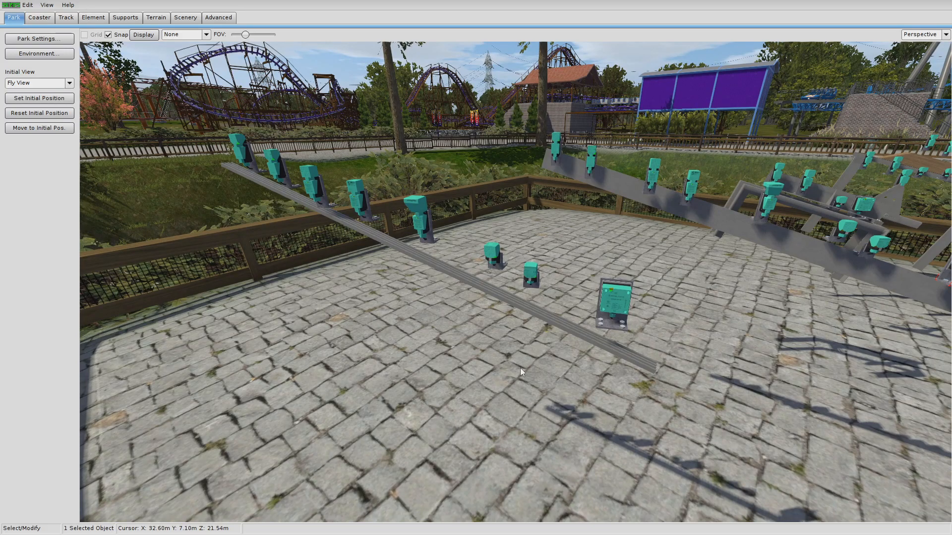
key("d")
right_click_drag(491, 374, 404, 342)
key("d")
key("s")
key("d")
key("d")
key("w")
key("a")
key("s")
key("s")
key("w")
key("s")
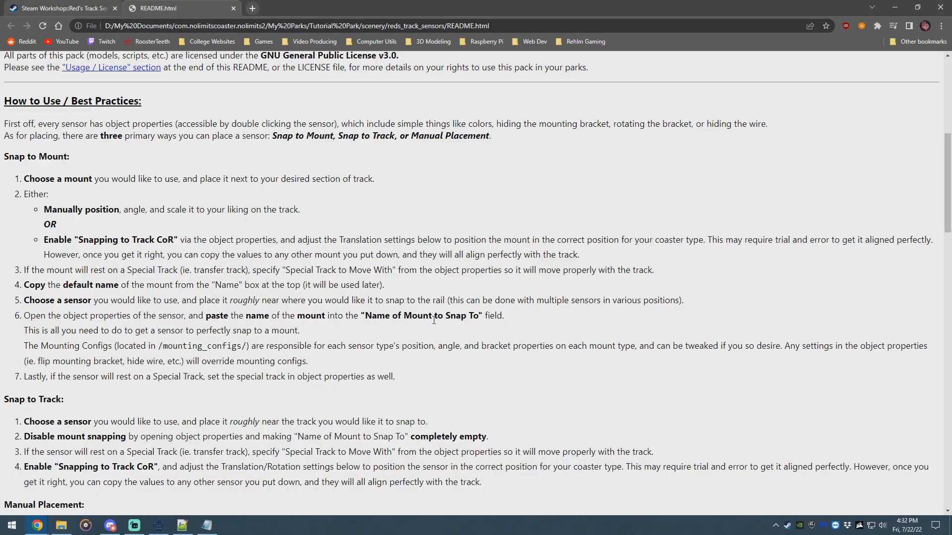
scroll(433, 320, "down", 9)
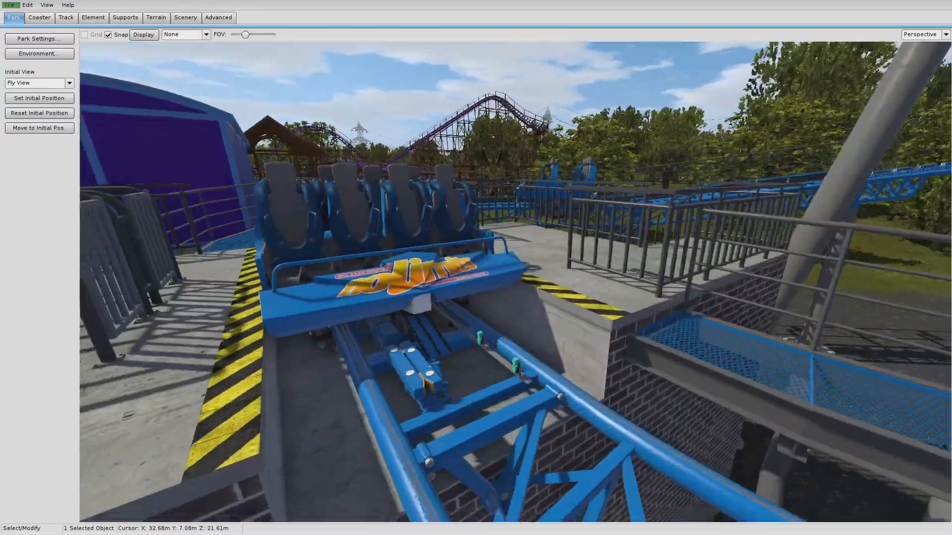
In NoLimits 2, choose the Sensor Mounting Rail (5m) scene object from the park's reds_track_sensors scenery folder
right_click_drag(465, 277, 467, 307)
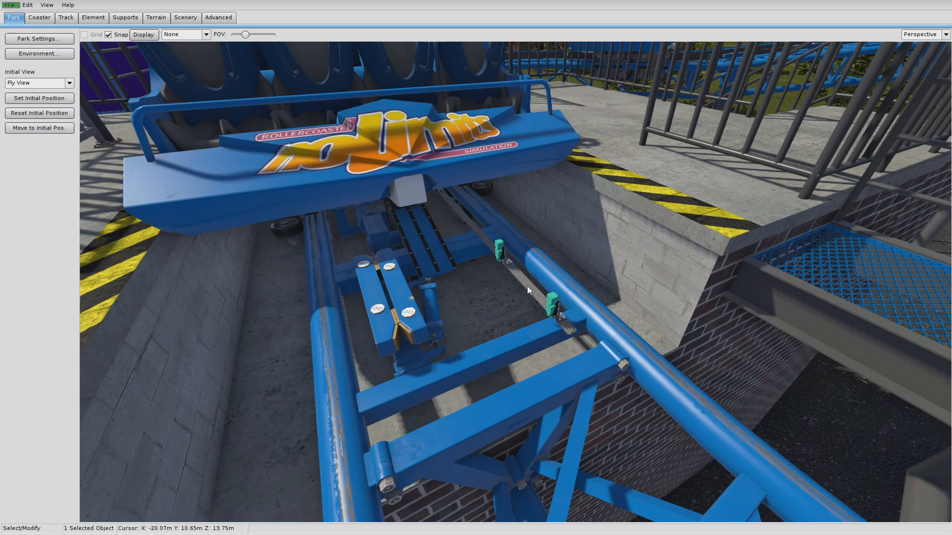
left_click(185, 18)
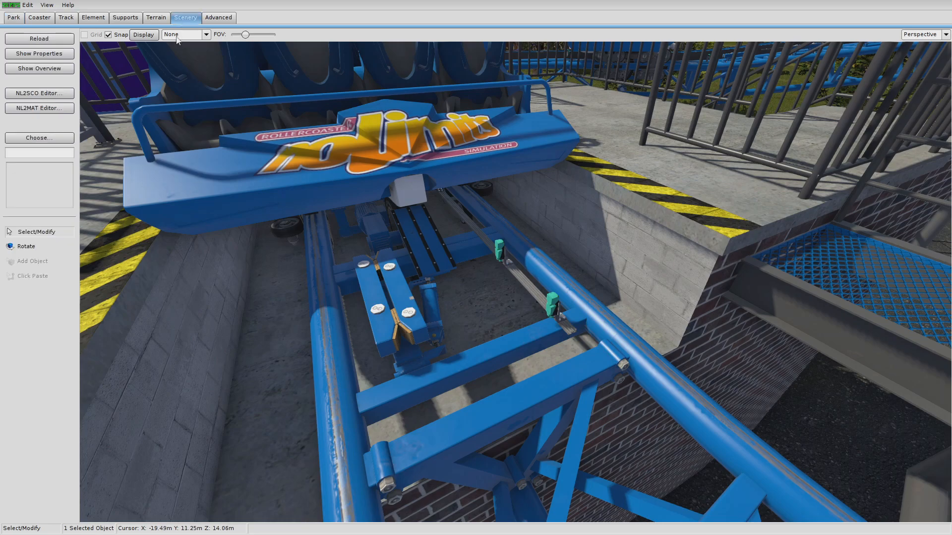
left_click(39, 137)
left_click_drag(436, 143, 409, 133)
left_click(403, 218)
double_click(402, 218)
double_click(422, 182)
scroll(449, 298, "down", 5)
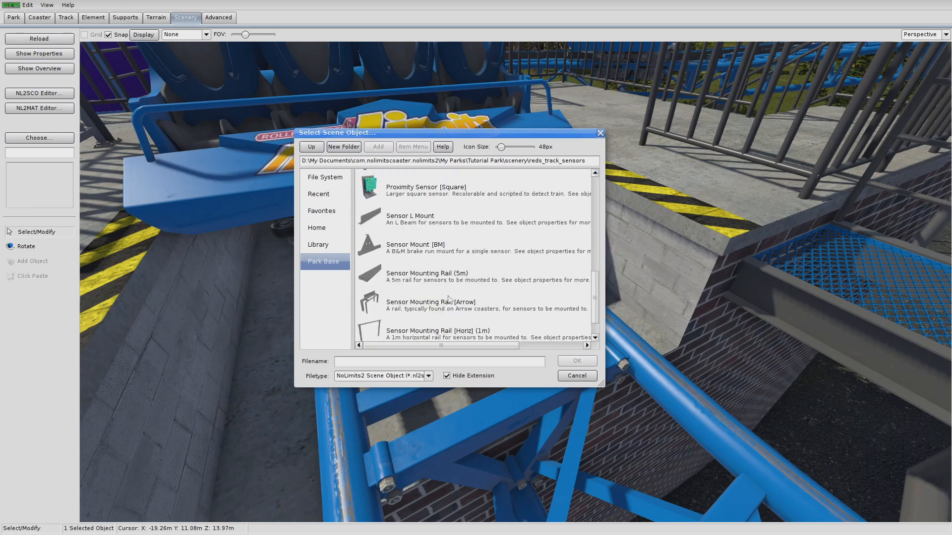
double_click(418, 245)
Place the 5 m mounting rail between the blue coaster's rails and move it along the track toward the train
left_click(27, 262)
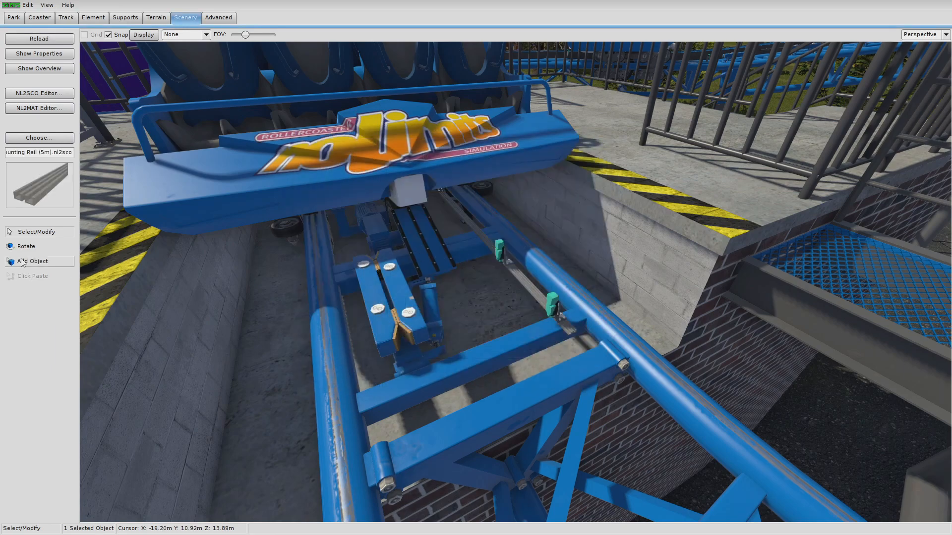
left_click(469, 328)
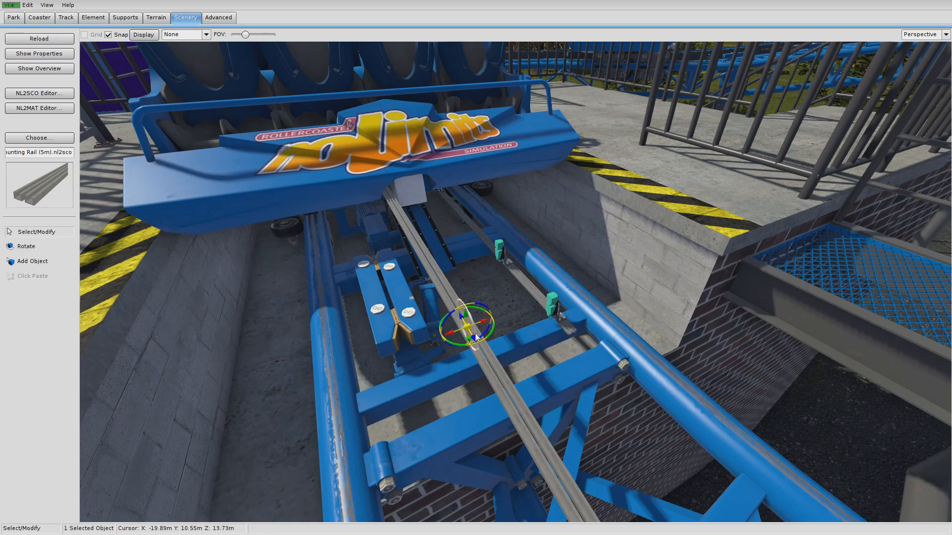
left_click_drag(460, 320, 259, 164)
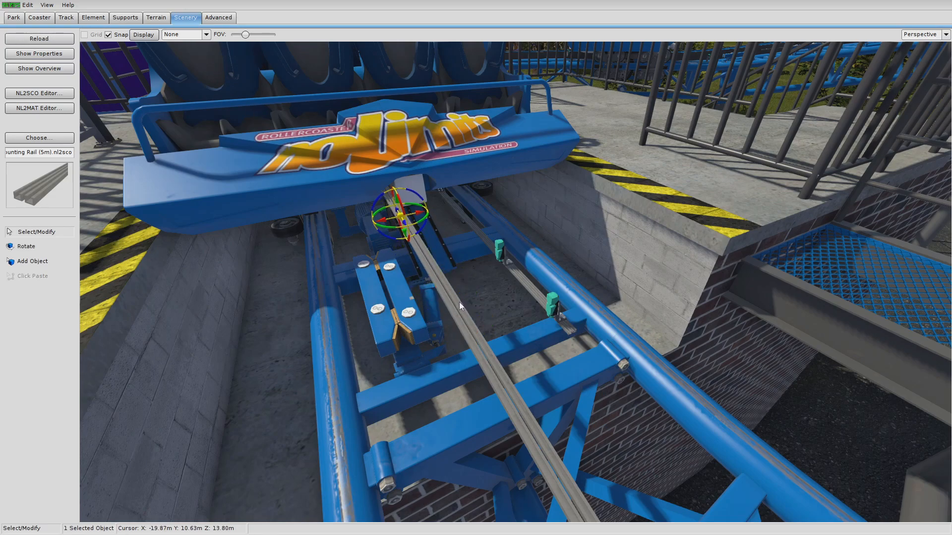
scroll(459, 305, "down", 3)
Enable Snapping to Track CoR in the new mounting rail's object properties
double_click(486, 292)
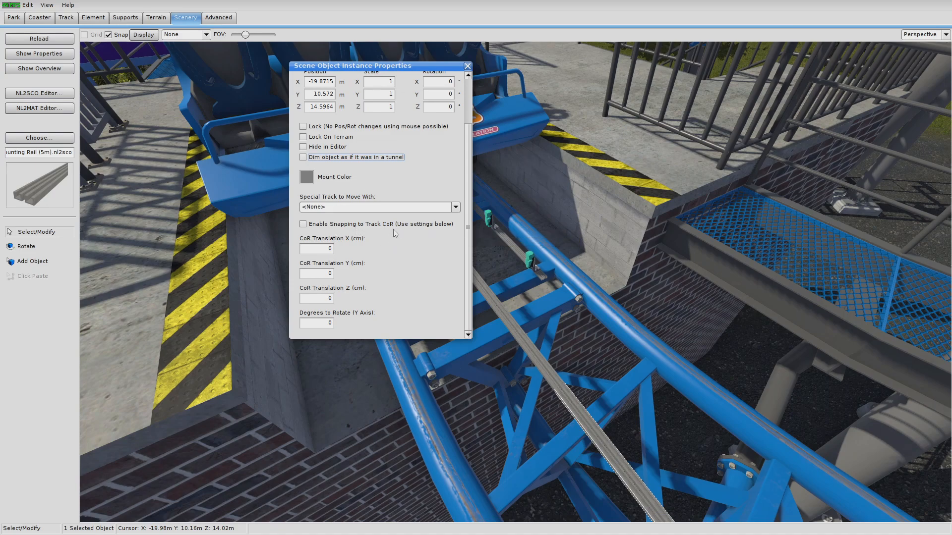
left_click(365, 227)
left_click(468, 65)
Leave the editor and play the park to inspect how the new rail sits on the coaster track
key("ctrl+o")
left_click(436, 288)
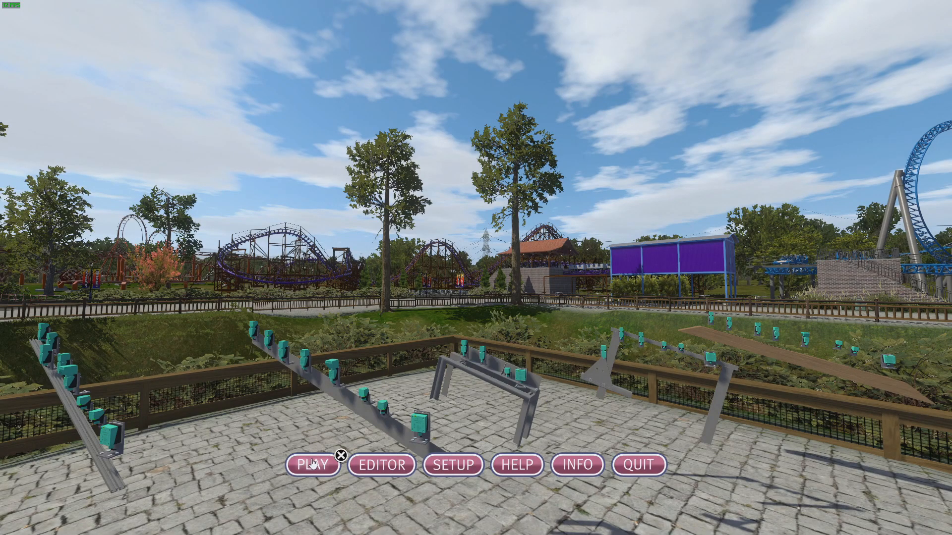
left_click(332, 462)
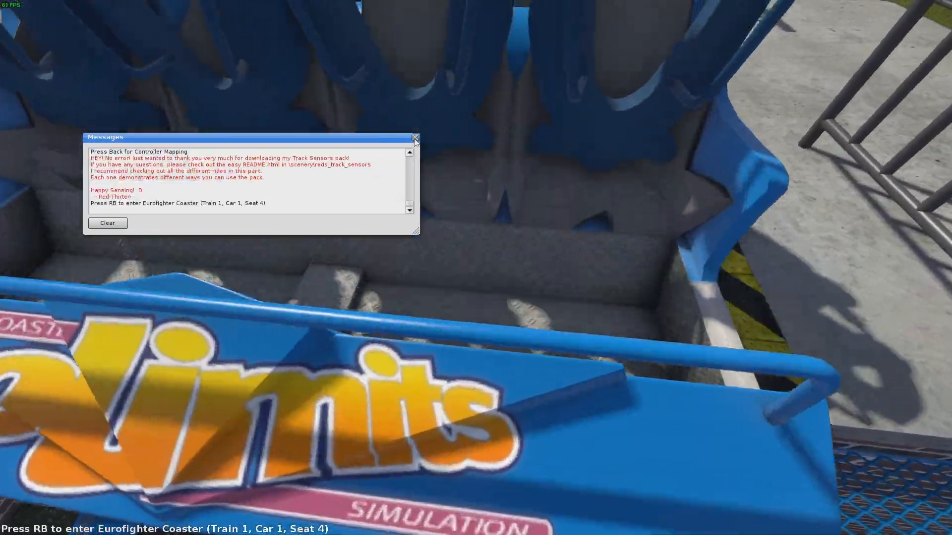
left_click(414, 137)
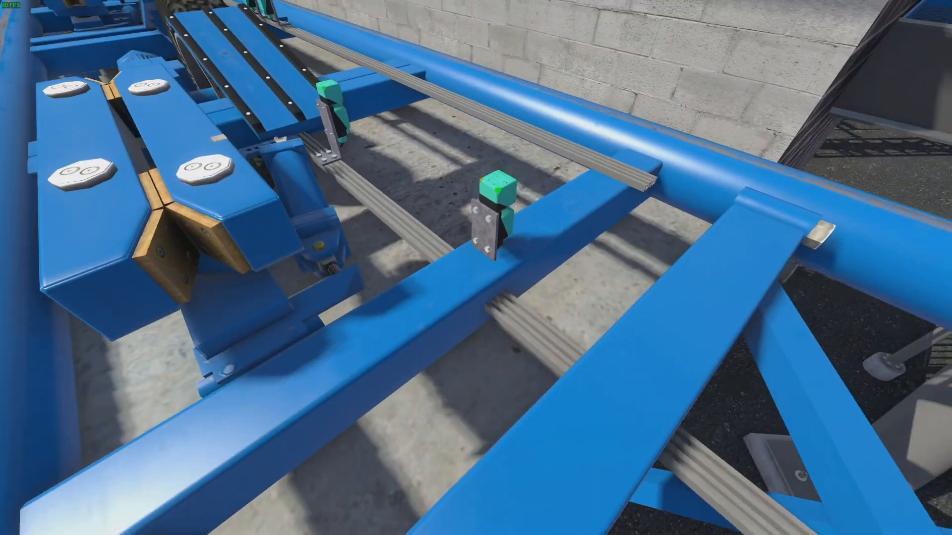
key("Escape")
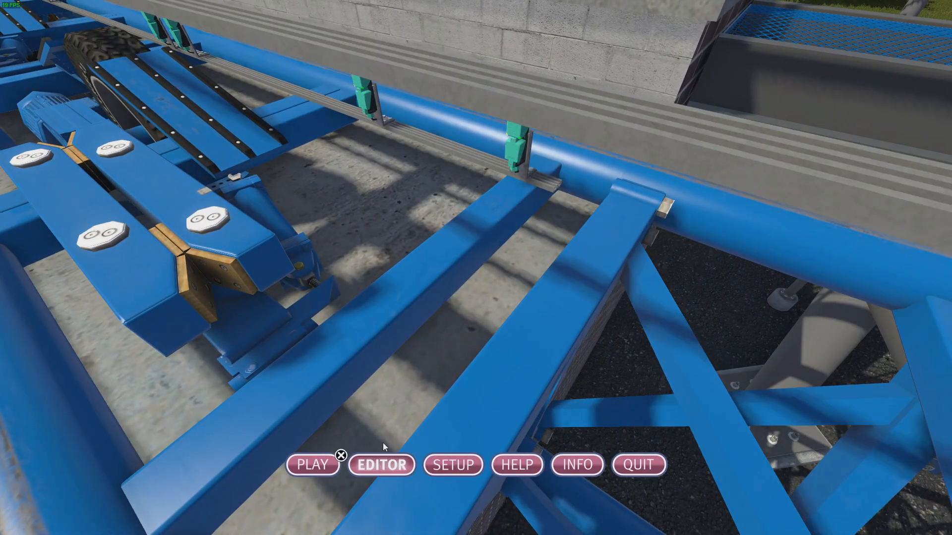
Return to the editor and open the new mounting rail's properties at its CoR translation settings
left_click(382, 462)
key("w")
right_click_drag(463, 382, 525, 456)
mouse_move(489, 237)
right_mouse_down()
mouse_move(489, 297)
mouse_move(541, 297)
mouse_move(488, 237)
right_mouse_up()
key("s")
key("w")
double_click(489, 201)
scroll(401, 241, "down", 3)
left_click(317, 249)
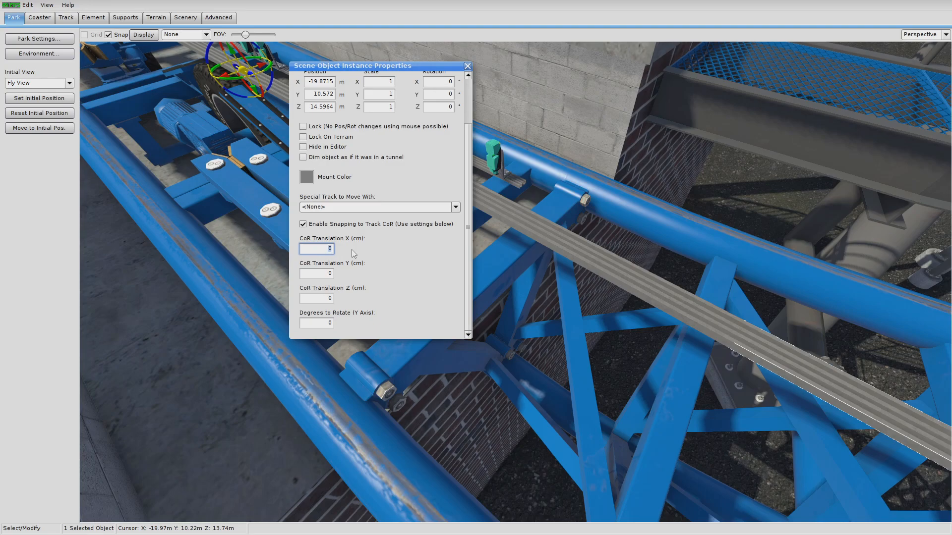
left_click_drag(385, 69, 202, 141)
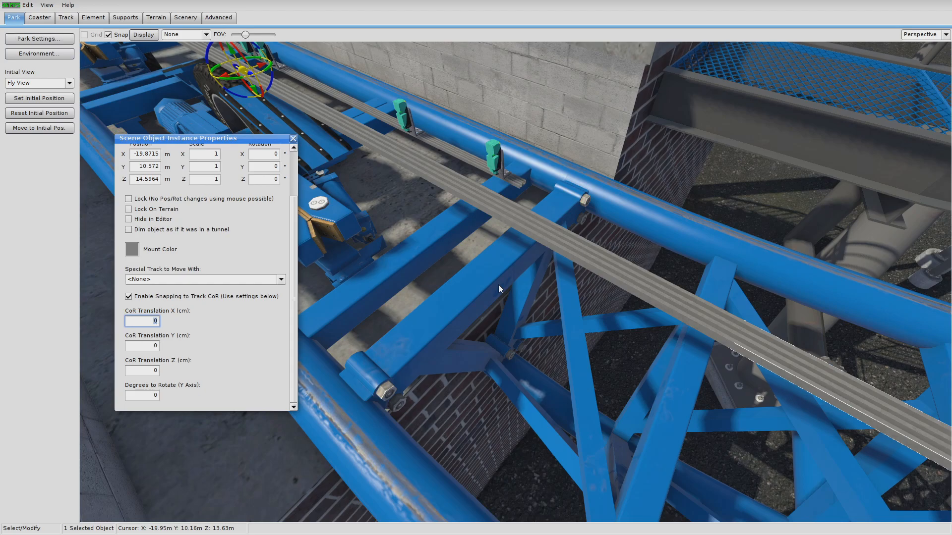
Examine the CoR translation and rotation settings of the existing locked mounting rail that carries the sensors
right_click_drag(481, 282, 451, 322)
key("w")
left_click(507, 209)
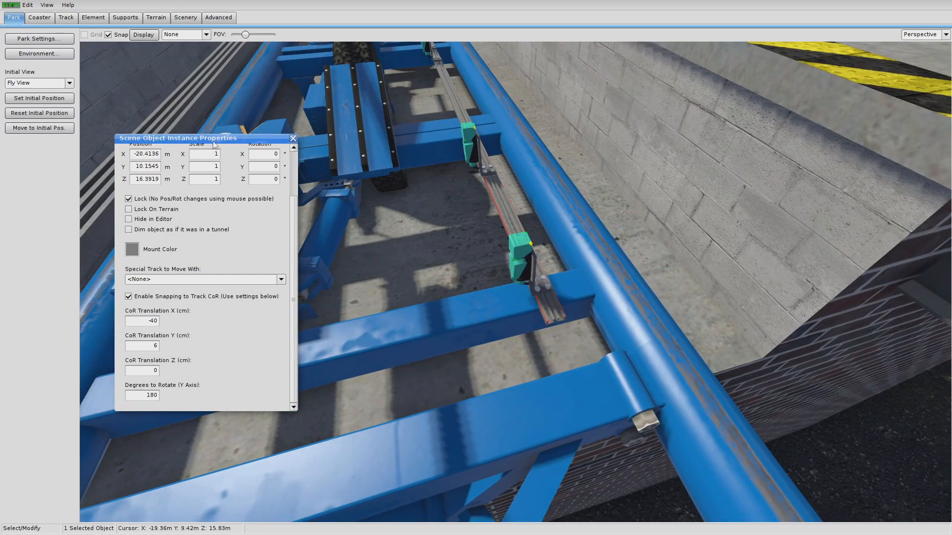
left_click_drag(210, 139, 433, 113)
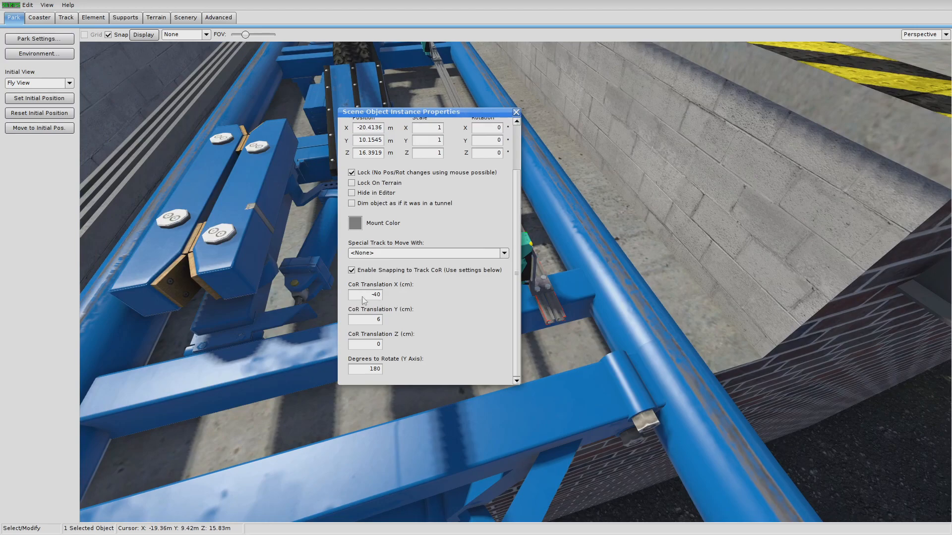
right_click_drag(399, 296, 290, 307)
Set the new mounting rail's CoR Translation X to -40 cm and close its properties
left_click(281, 310)
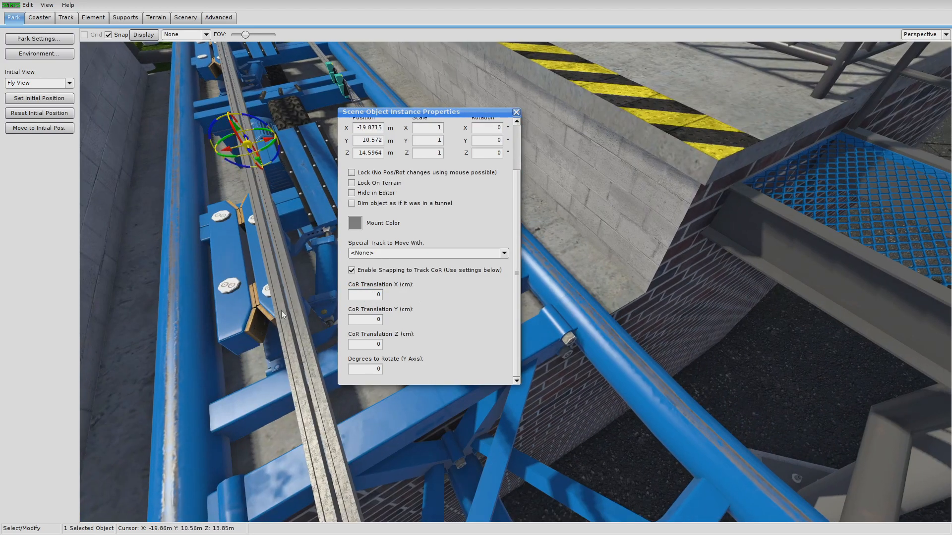
left_click(377, 295)
type("-40")
key("Return")
left_click(515, 111)
Play the park to inspect the new rail's position on the track and return to the editor
left_click(433, 281)
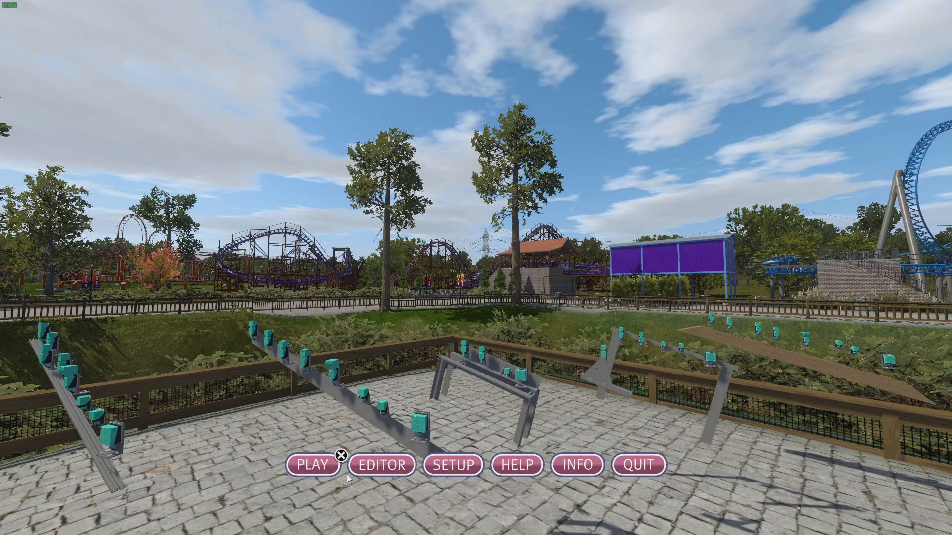
left_click(380, 463)
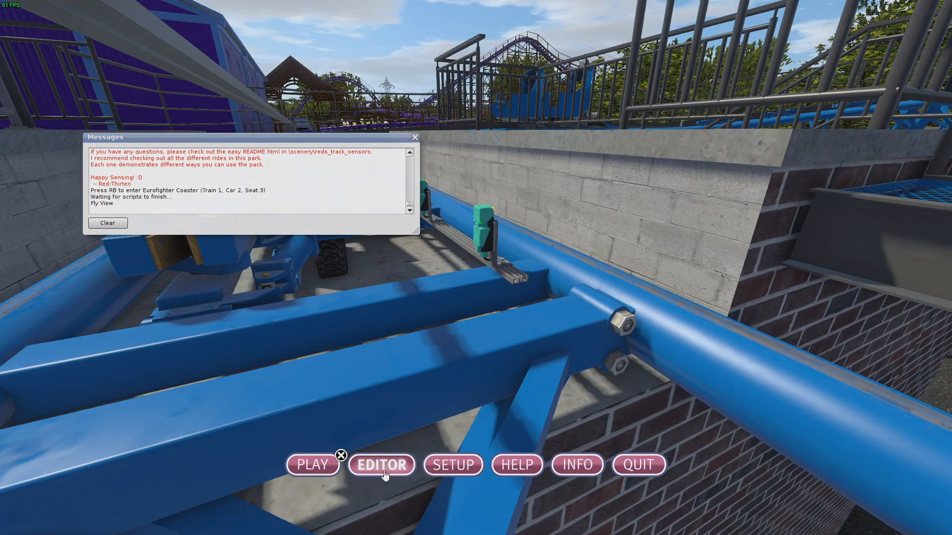
left_click(382, 466)
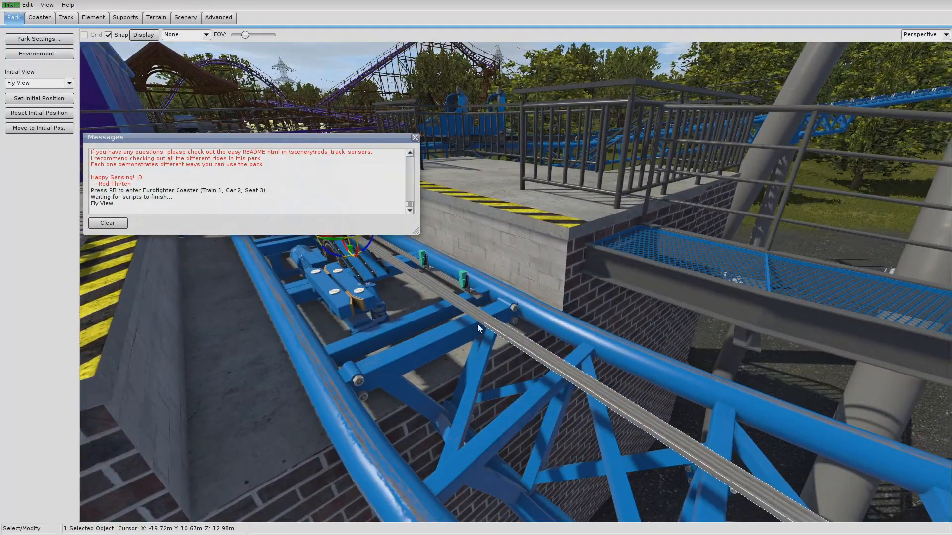
Delete the newly placed 5 m mounting rail from the blue coaster's track
left_click(478, 324)
left_click(481, 325)
key("Delete")
Review the lock and track-snapping properties of the existing mounting rail beside the concrete wall
right_click_drag(483, 325, 453, 387)
key("w")
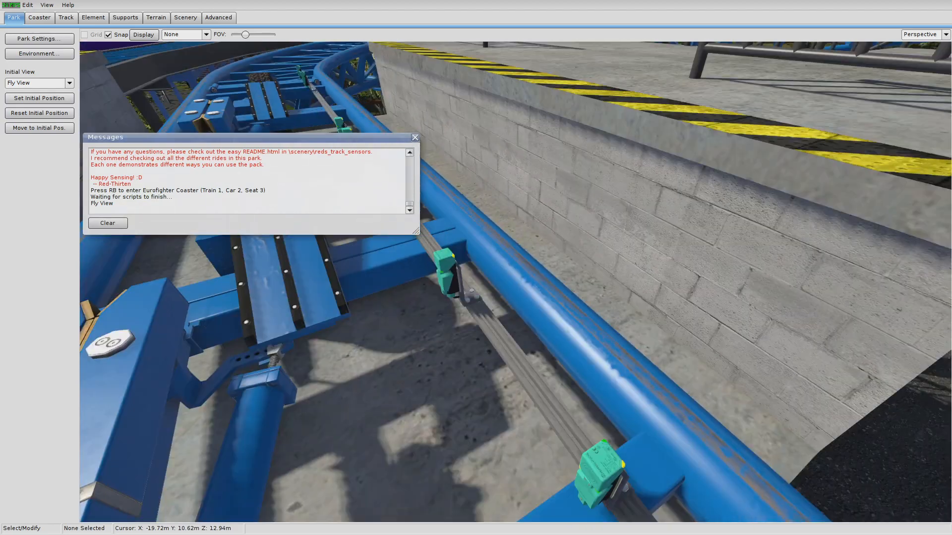
double_click(494, 337)
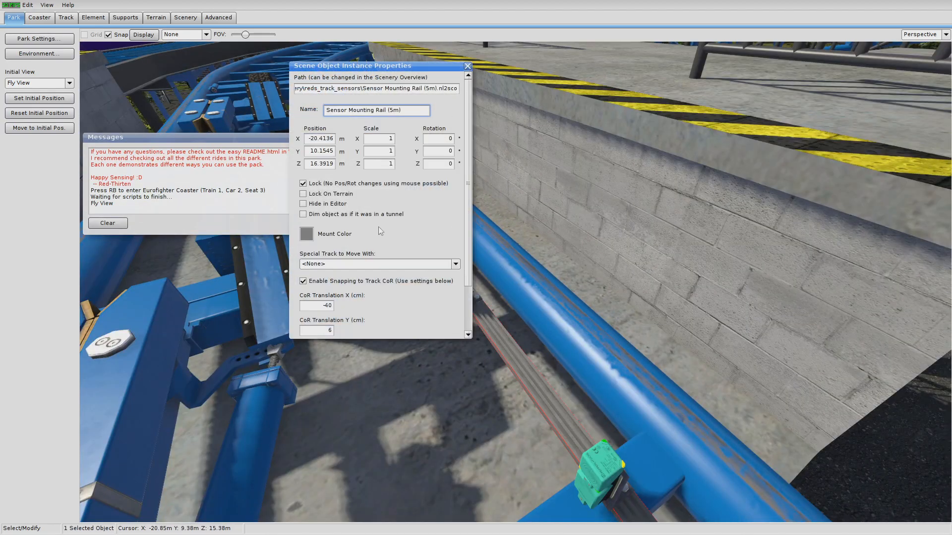
scroll(399, 228, "down", 2)
left_click(466, 66)
Inspect the scale, rotation and CoR settings of the long mounting rail on the sloped track outside the building
right_click_drag(466, 198, 694, 124)
key("s")
key("w")
right_click_drag(516, 281, 622, 317)
mouse_move(426, 322)
right_mouse_down()
mouse_move(277, 317)
mouse_move(267, 327)
mouse_move(427, 322)
right_mouse_up()
key("w")
double_click(454, 343)
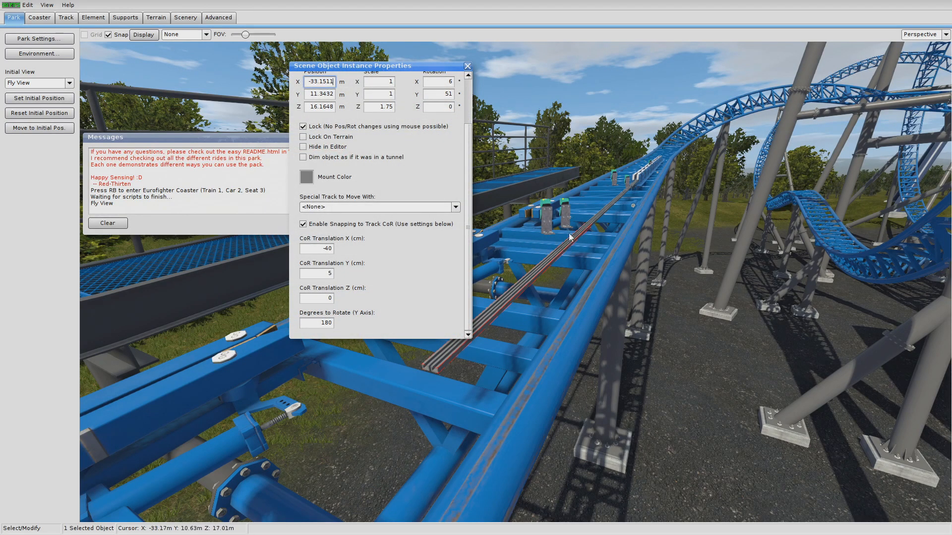
left_click(467, 65)
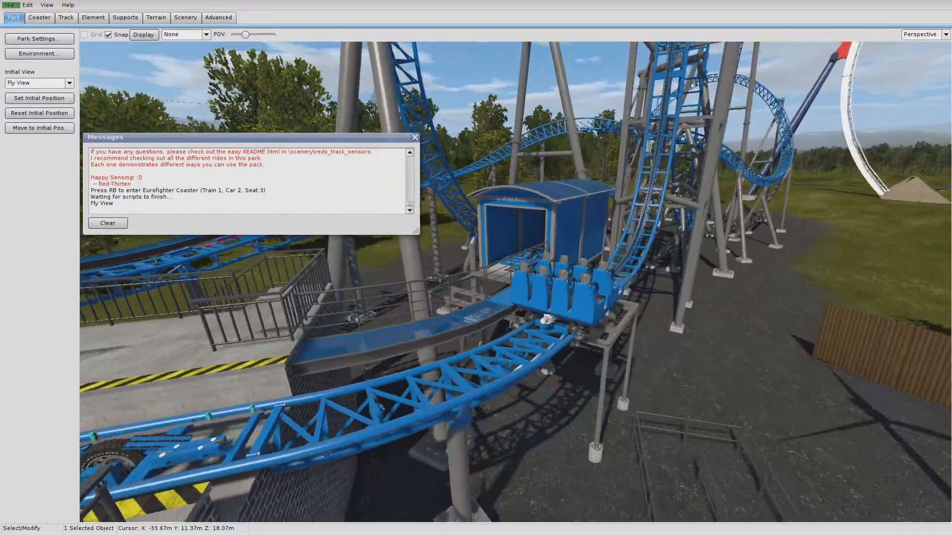
Inspect the transfer table rail's properties, including its special track assignment and mount color choices
right_click_drag(516, 200, 516, 201)
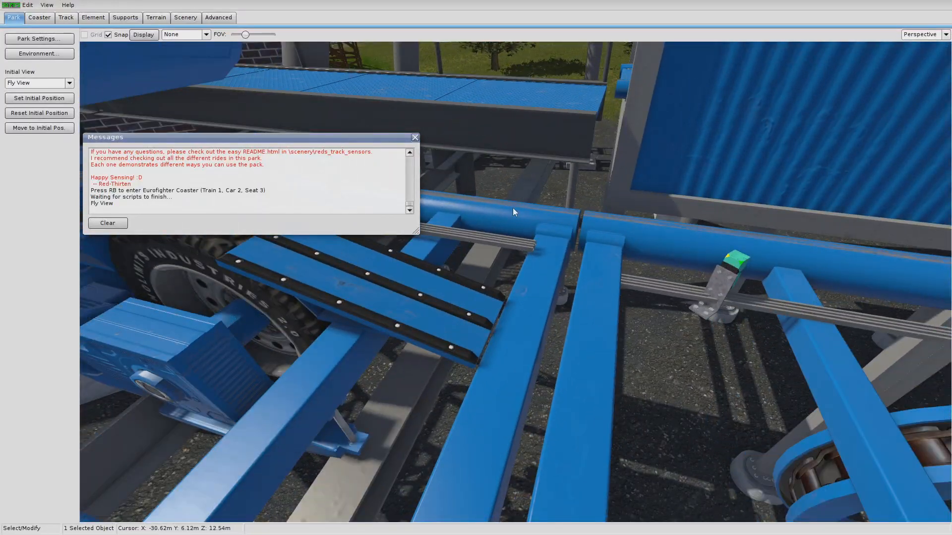
double_click(510, 236)
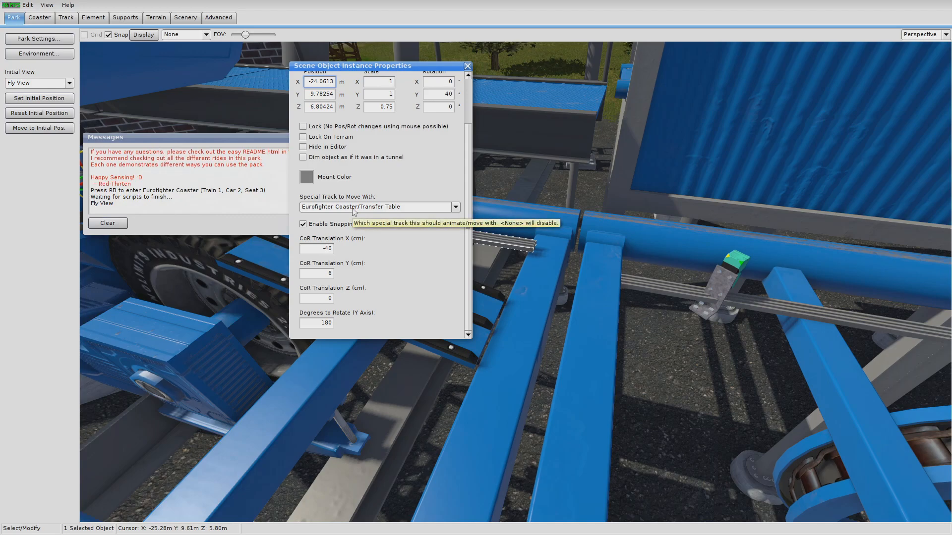
left_click(311, 179)
left_click(540, 192)
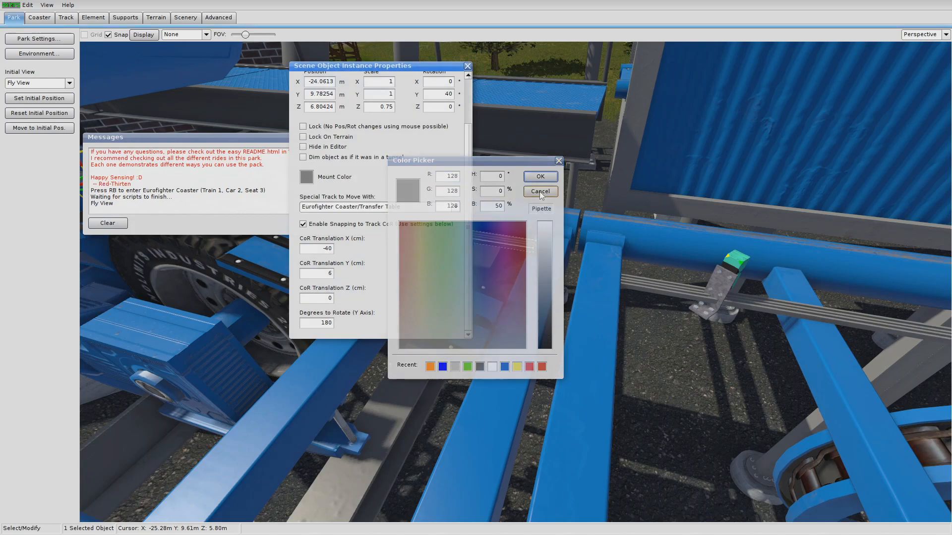
left_click(466, 66)
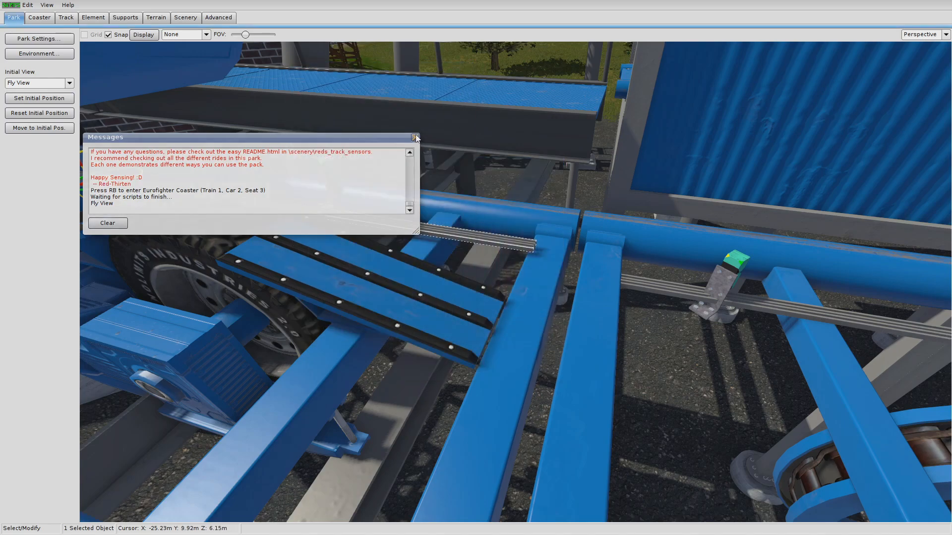
Choose the Proximity Sensor (Side Target) scene object from the park's reds_track_sensors scenery folder
left_click(186, 17)
left_click(39, 137)
left_click(435, 225)
double_click(436, 225)
double_click(434, 201)
scroll(476, 293, "down", 3)
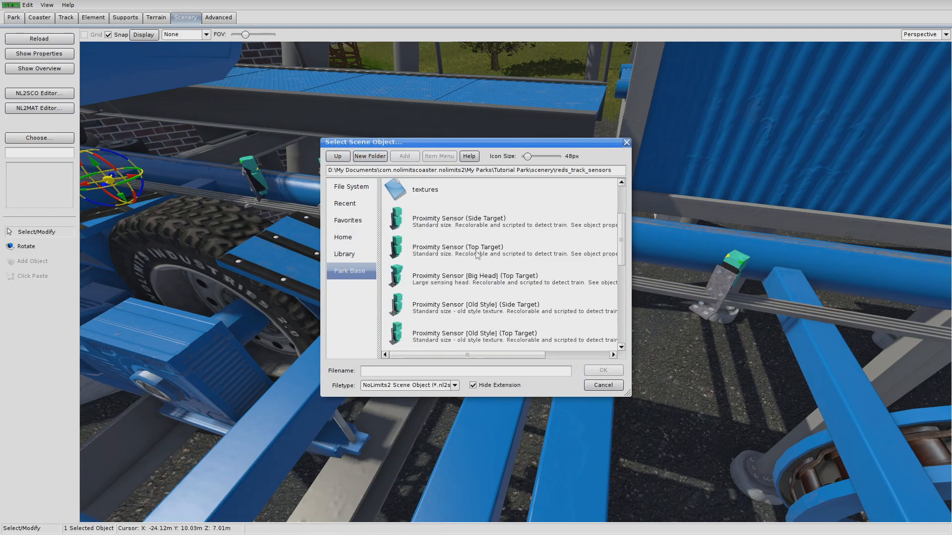
double_click(452, 223)
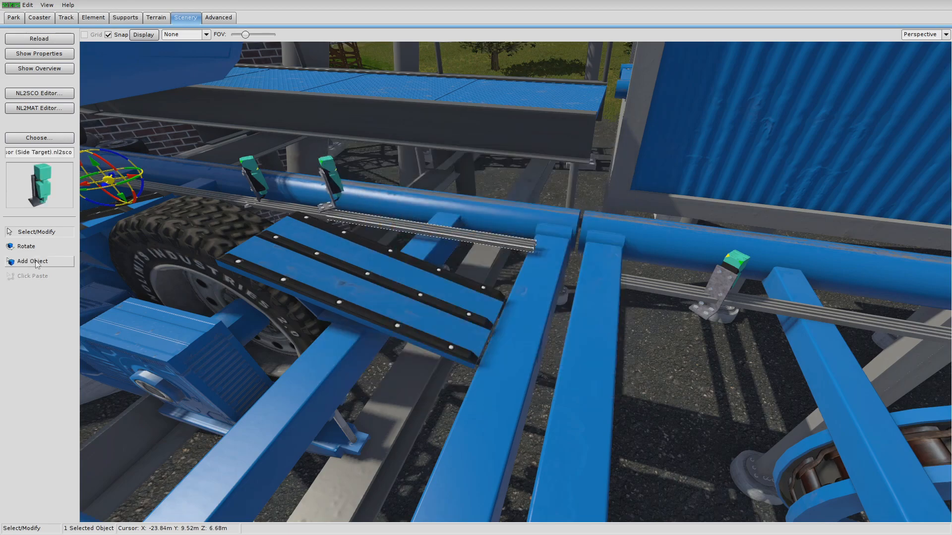
Place the side-target proximity sensor on the transfer table track near the end of its mounting rail
left_click(33, 261)
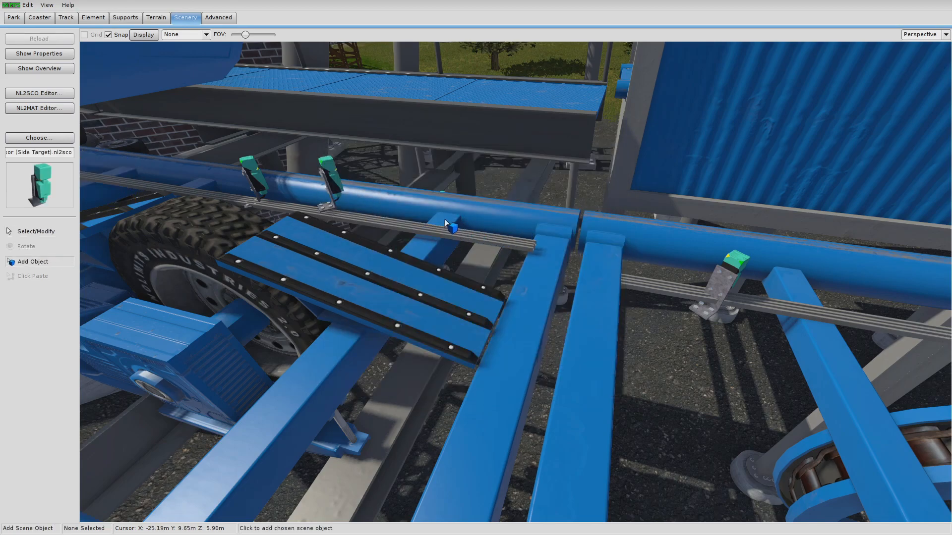
right_click_drag(462, 236, 467, 220)
key("Escape")
left_click(464, 283)
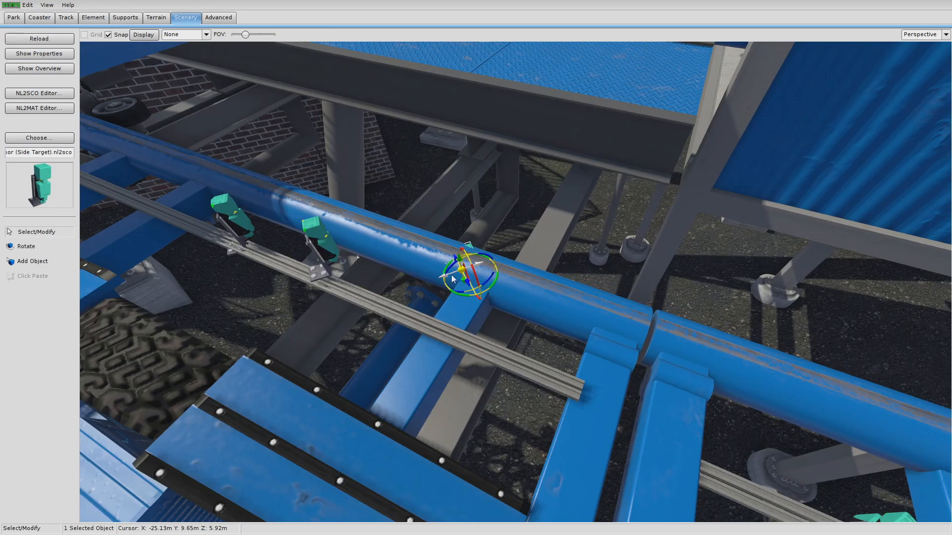
Move the new sensor beside the mounting rail near the drive tire and set its Z rotation to 0°
left_click_drag(435, 295, 277, 356)
double_click(288, 346)
double_click(437, 106)
type("0")
left_click(446, 94)
left_click(468, 66)
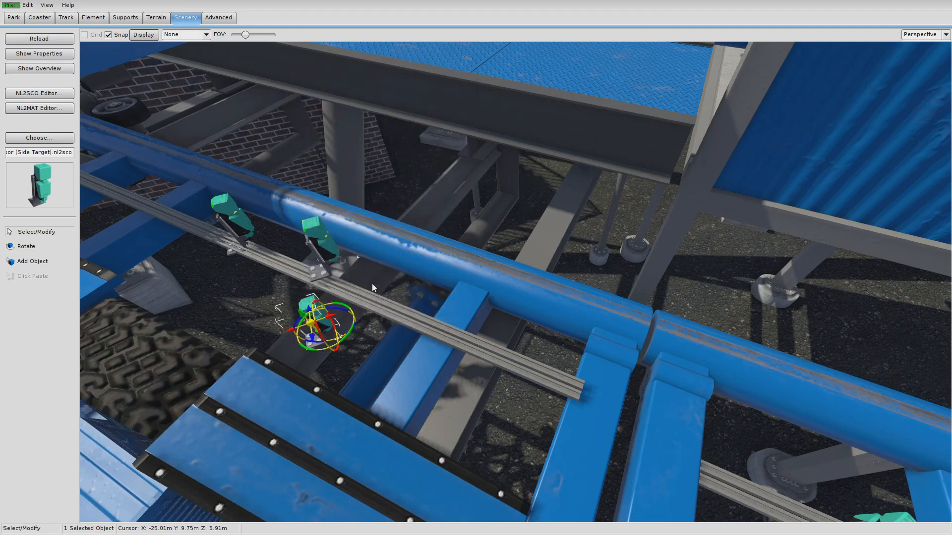
Move the new sensor along the transfer table onto the mounting rail, beyond the two existing sensors
left_click_drag(320, 337, 251, 162)
right_click_drag(249, 162, 563, 322)
left_click_drag(568, 269, 305, 226)
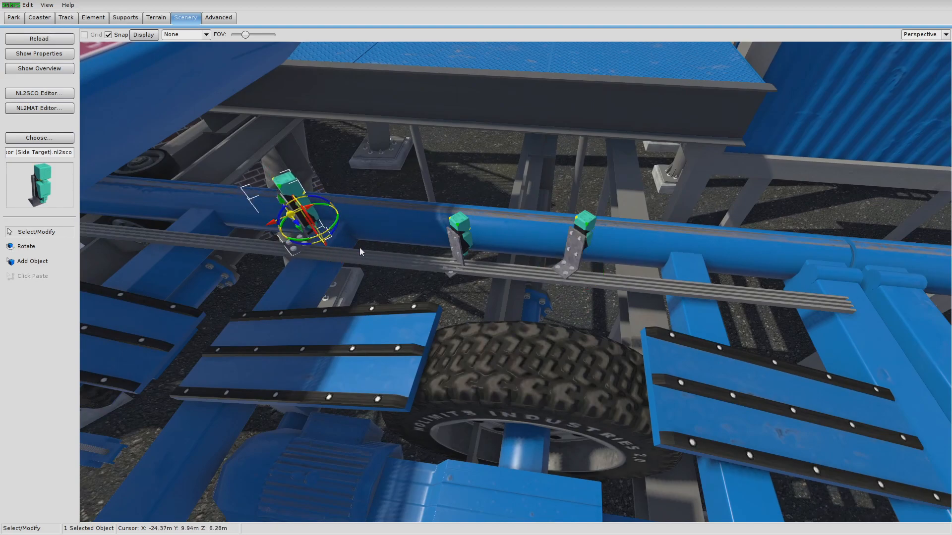
right_click_drag(359, 247, 398, 284)
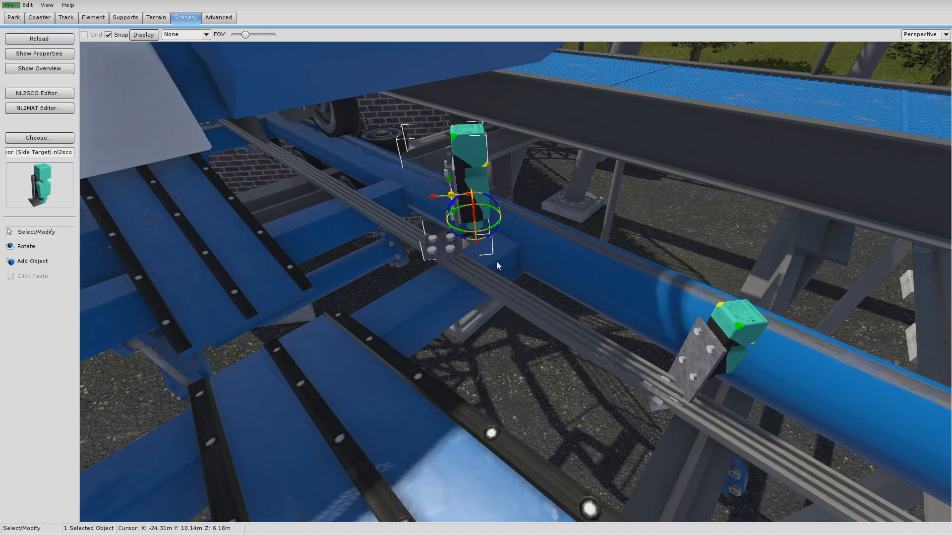
Open the transfer table mounting rail's properties and highlight its object name
double_click(512, 300)
scroll(441, 174, "up", 3)
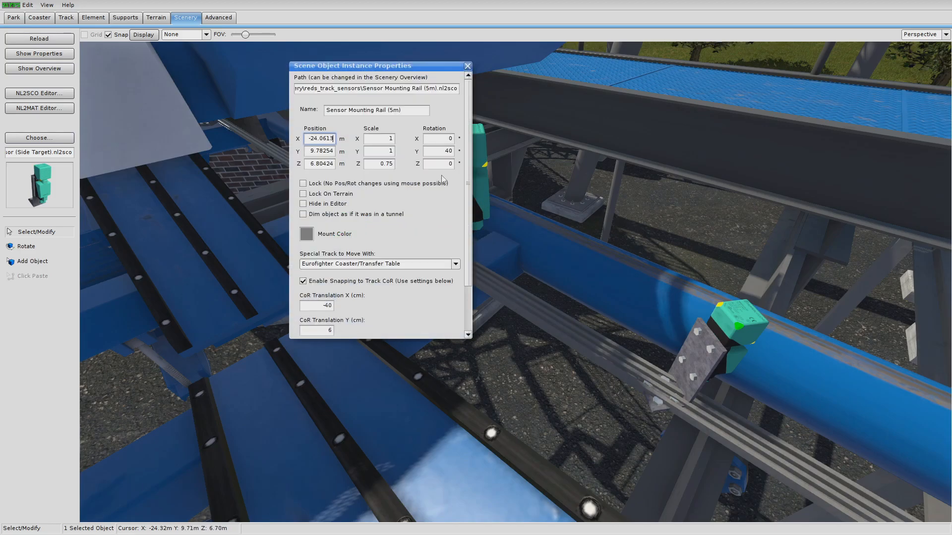
left_click_drag(382, 66, 281, 65)
left_click_drag(312, 111, 164, 109)
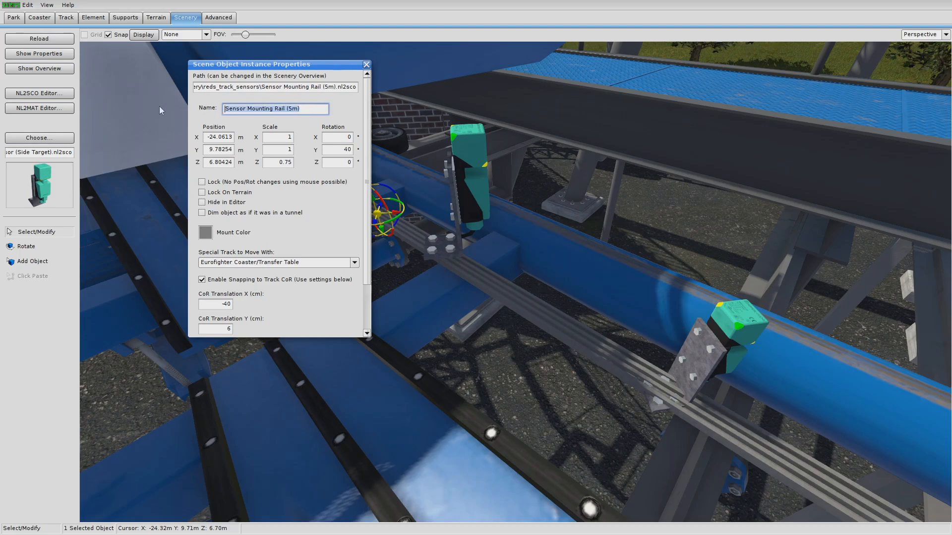
left_click_drag(334, 67, 305, 68)
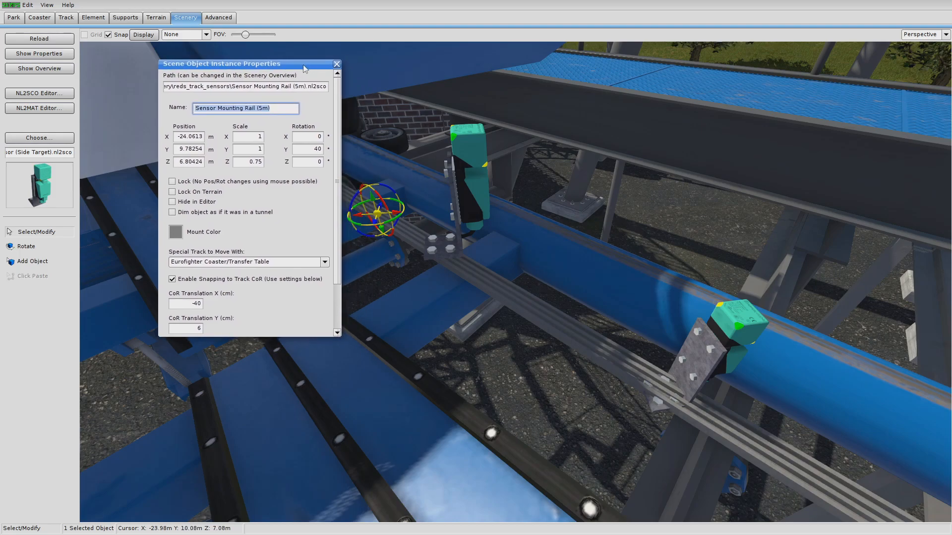
left_click(338, 65)
Check the Name of Mount to Snap To in the new sensor's properties against the rail's name
double_click(467, 194)
scroll(273, 209, "down", 3)
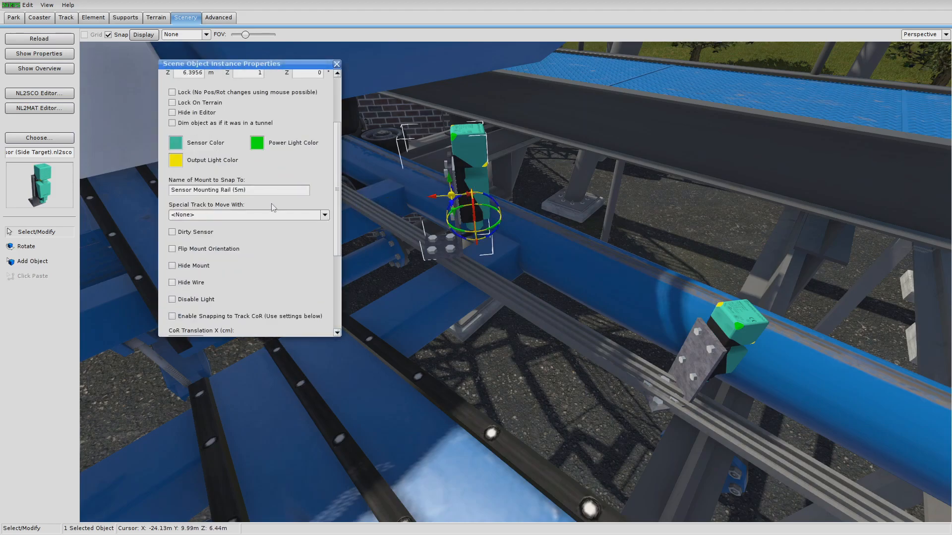
triple_click(242, 190)
left_click(242, 190)
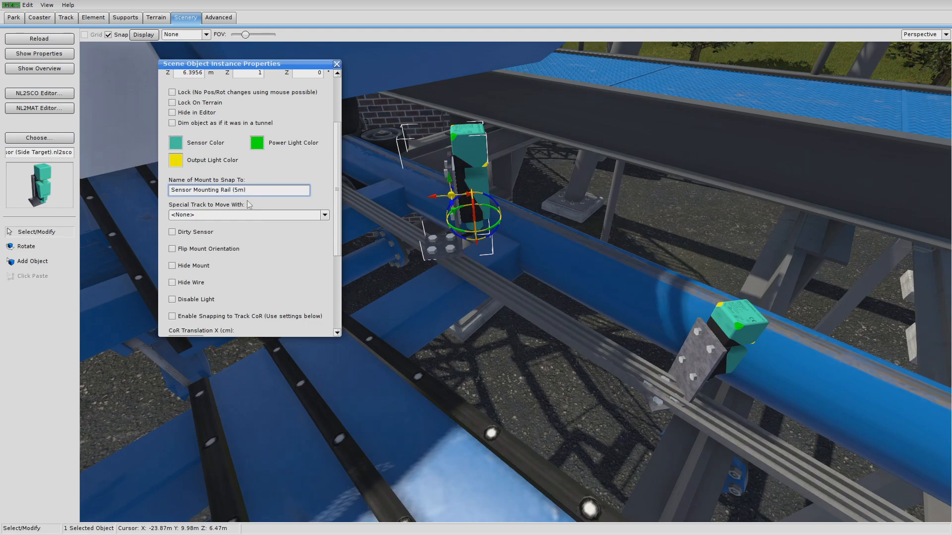
Set the new sensor's Special Track to Move With to Eurofighter Coaster/Transfer Table, matching its mounting rail
left_click(478, 281)
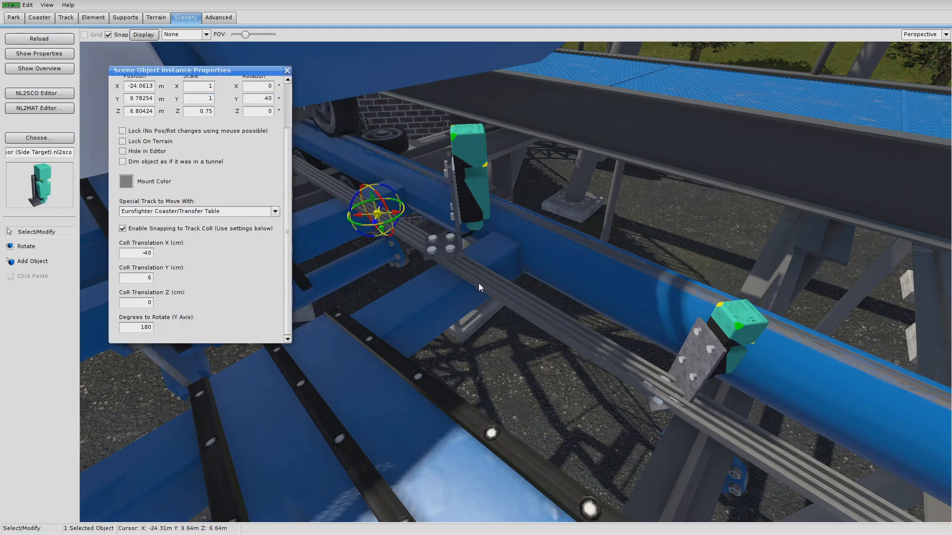
left_click(468, 148)
scroll(239, 255, "down", 3)
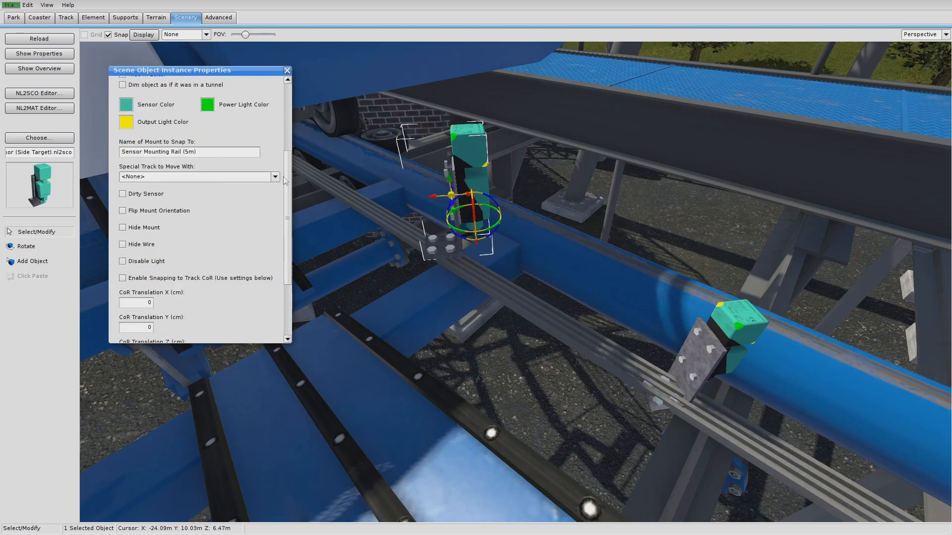
left_click(194, 178)
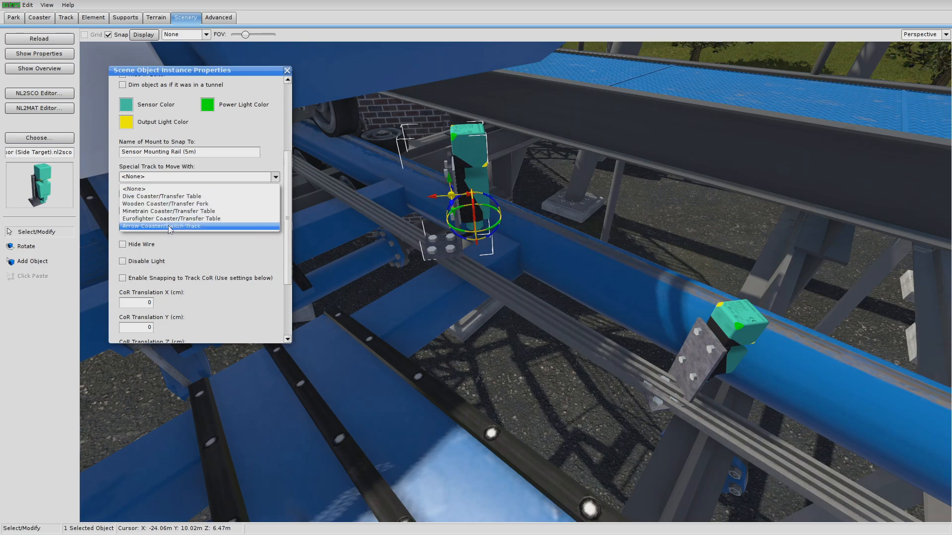
left_click(167, 218)
Enable Dirty Sensor for the new proximity sensor and review its remaining mount, wire, light and CoR options
left_click_drag(226, 71, 220, 58)
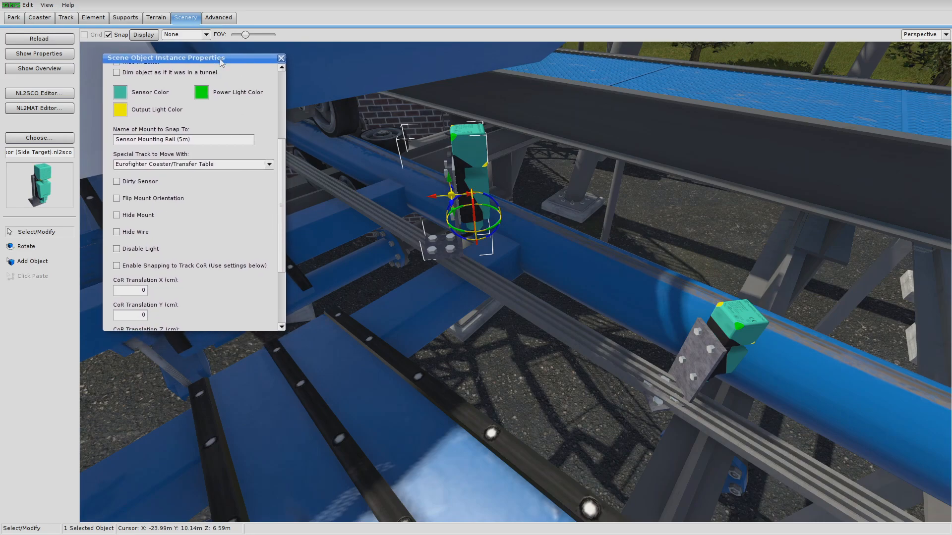
left_click(135, 186)
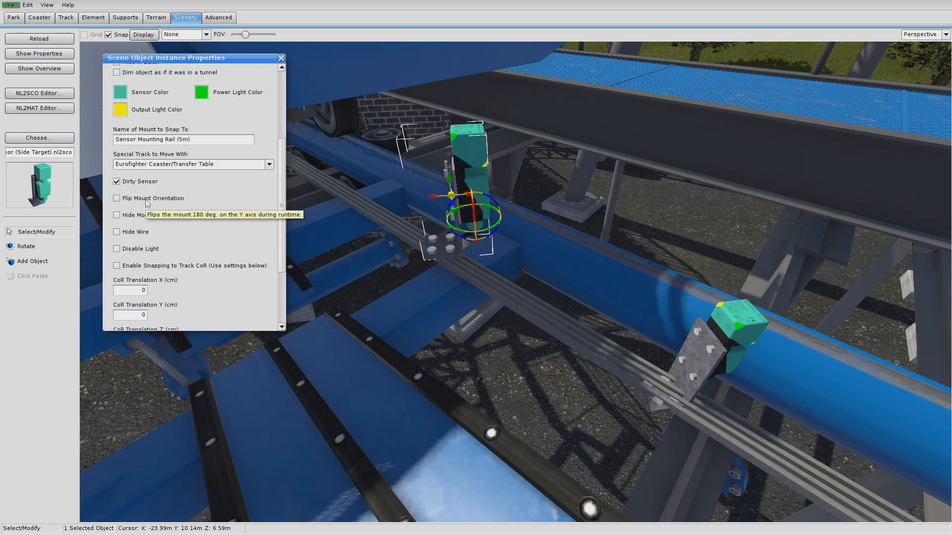
mouse_move(94, 233)
right_mouse_down()
mouse_move(86, 228)
mouse_move(94, 233)
right_mouse_up()
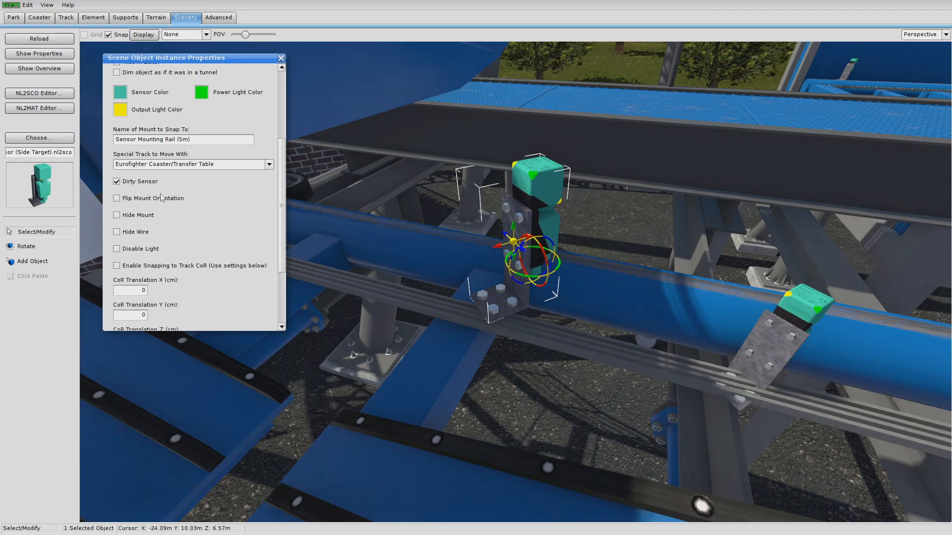
scroll(173, 211, "down", 3)
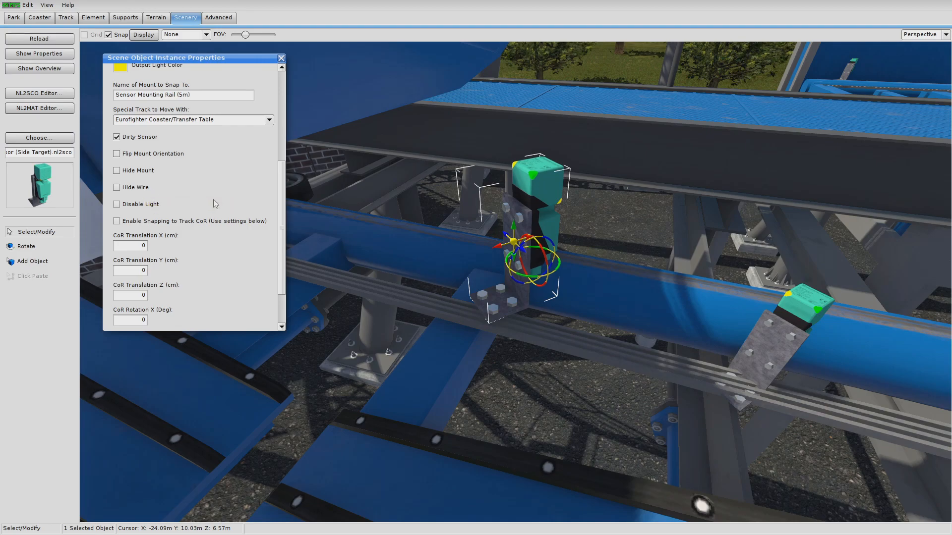
Review the new sensor's CoR translation and rotation options against the model and close its properties
scroll(216, 203, "down", 1)
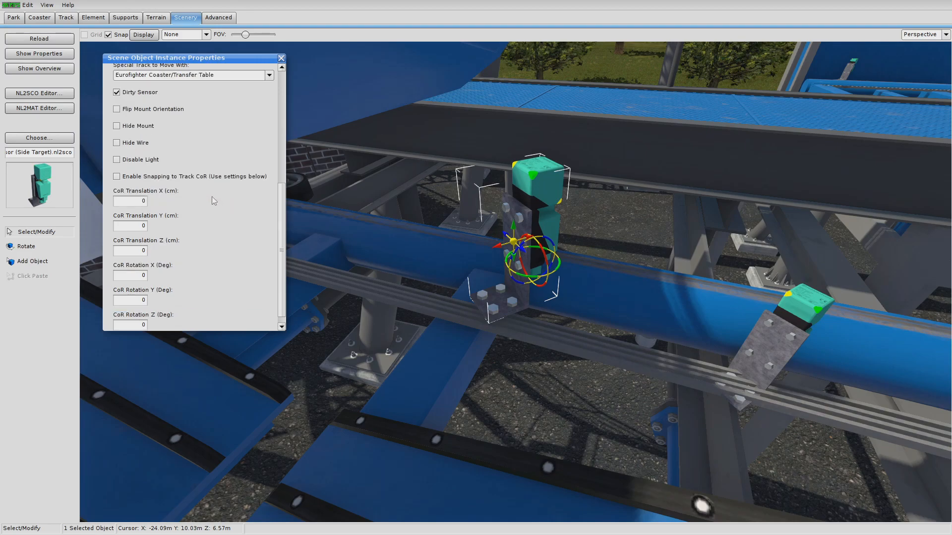
scroll(528, 338, "down", 3)
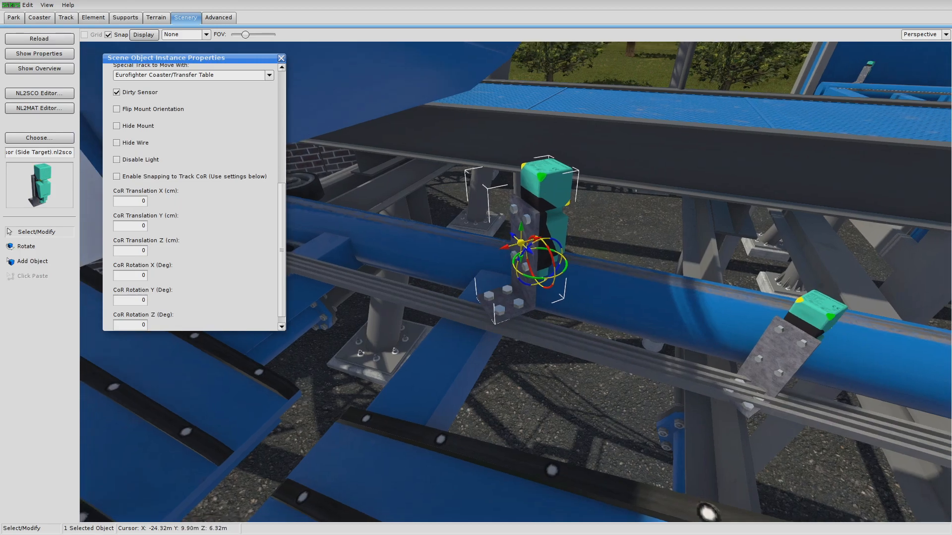
scroll(525, 290, "up", 4)
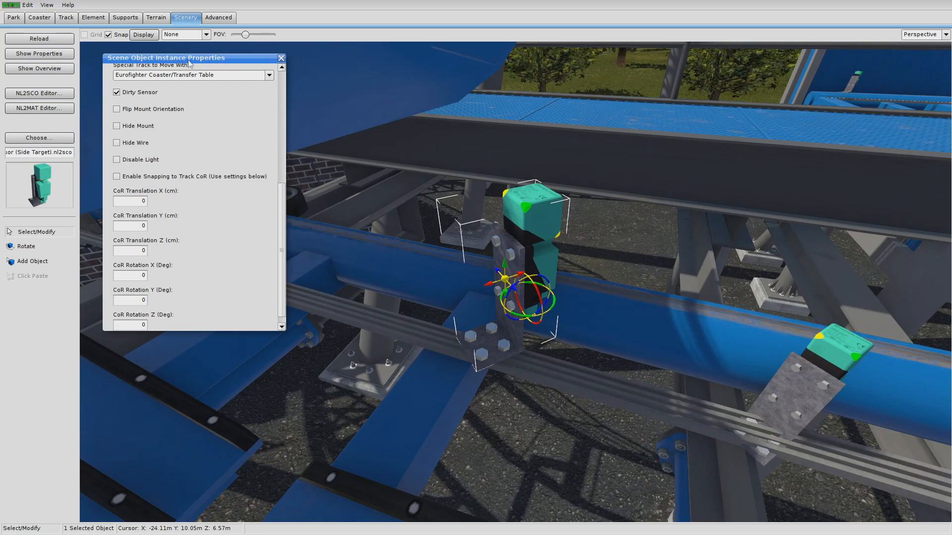
scroll(206, 207, "down", 1)
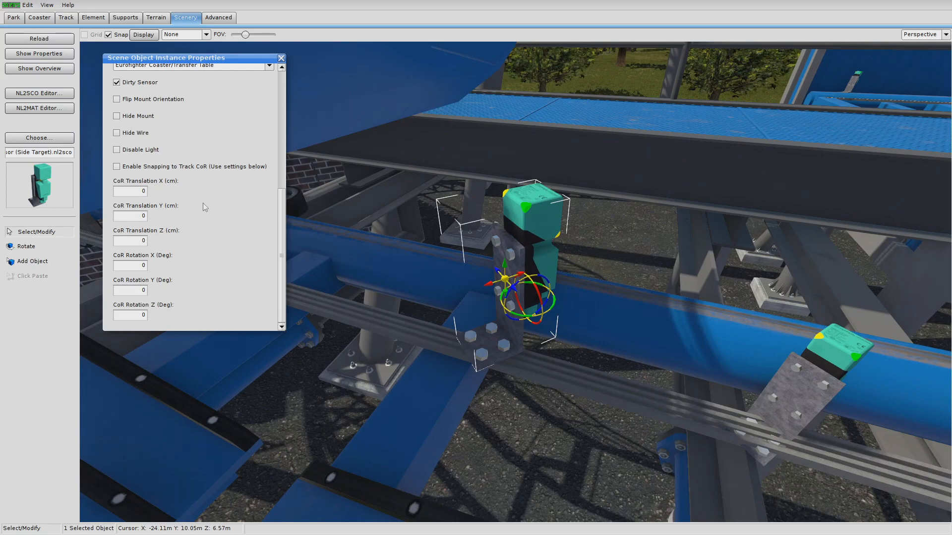
left_click(281, 58)
Recheck the new sensor's Name of Mount to Snap To and Special Track settings, then close its properties and deselect it
left_click(514, 432)
right_click_drag(514, 432, 490, 400)
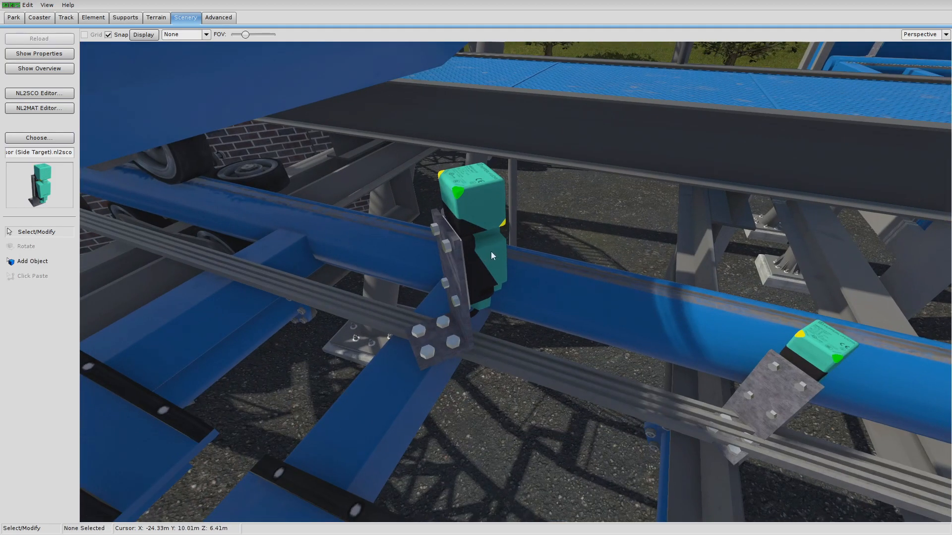
left_click(467, 198)
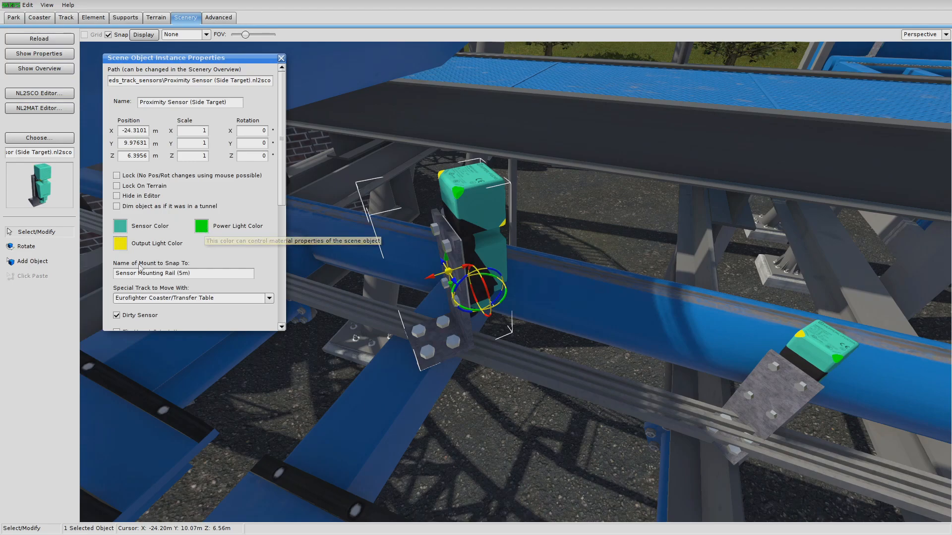
left_click(281, 58)
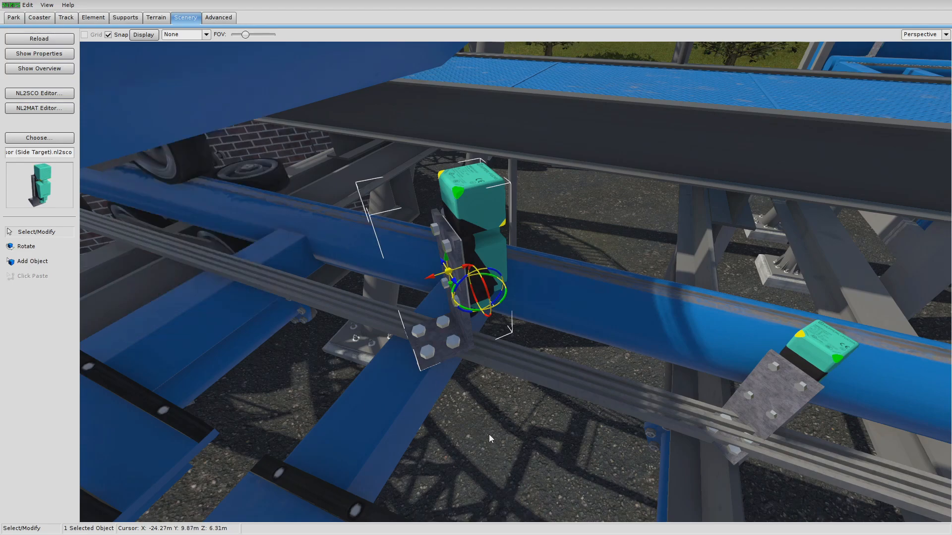
left_click(489, 435)
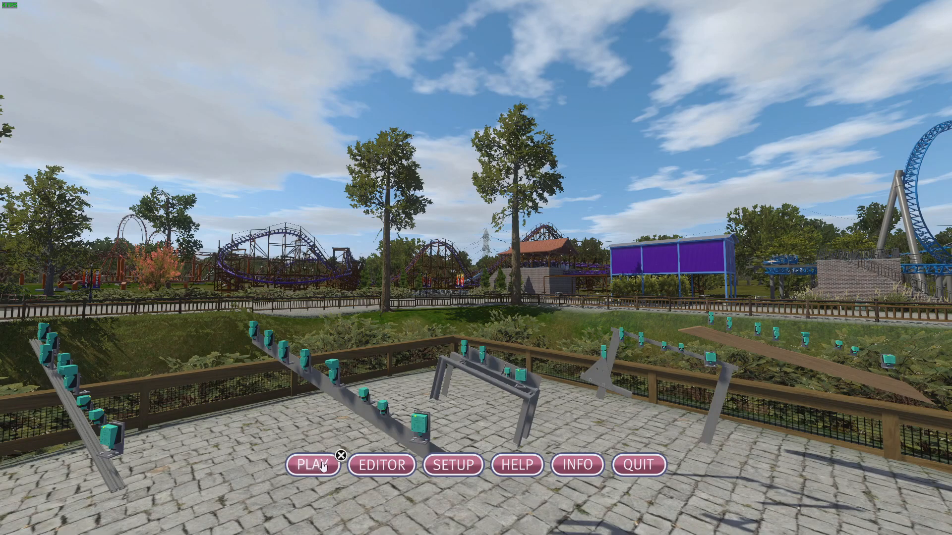
Start the park in play mode, fly to the transfer table sensors and dismiss the Messages window
left_click(322, 464)
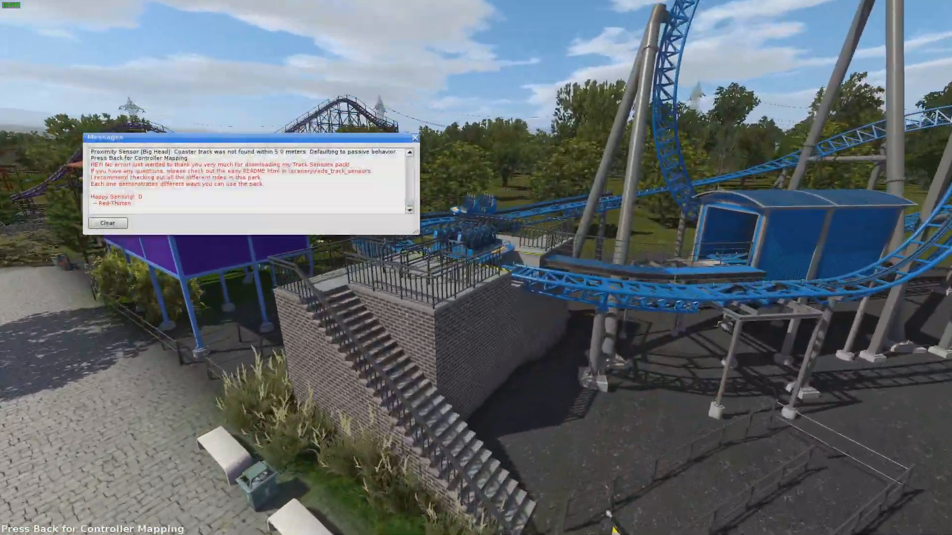
key("w")
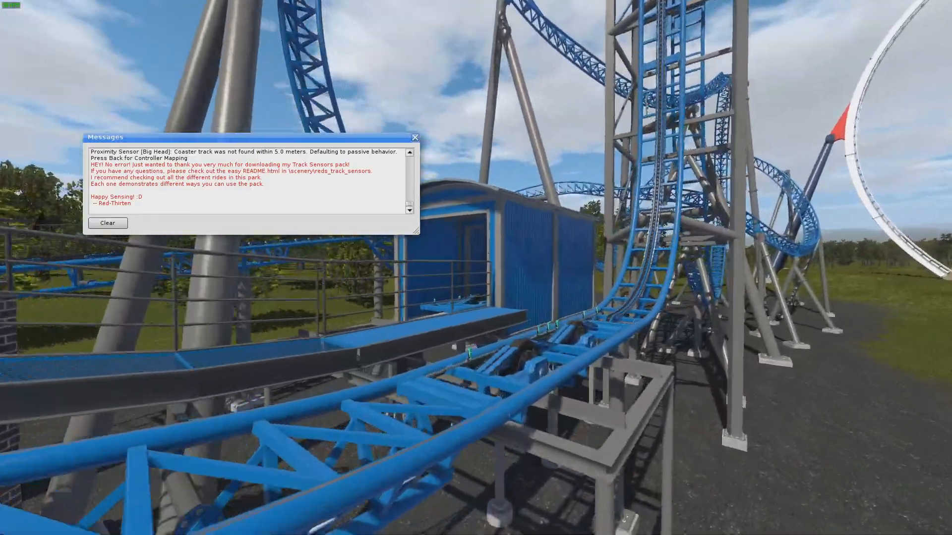
key("w")
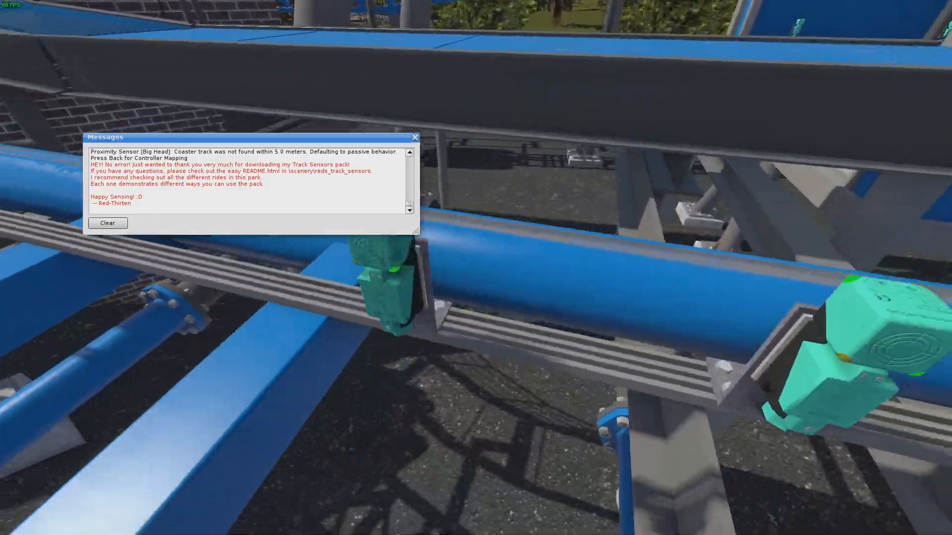
key("s")
key("ctrl+a")
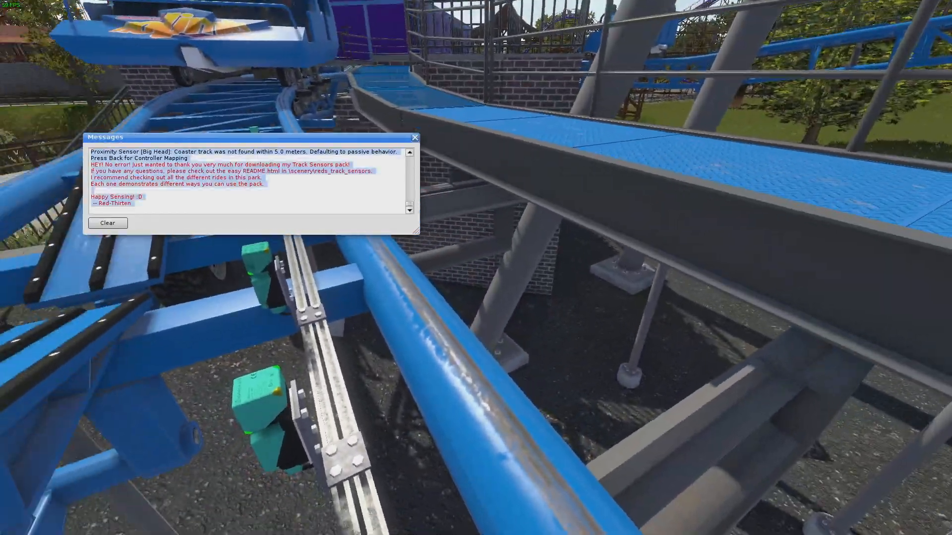
left_click(414, 137)
Inspect the sensors on the transfer table's mounting rail while the Eurofighter train passes over them
key("w")
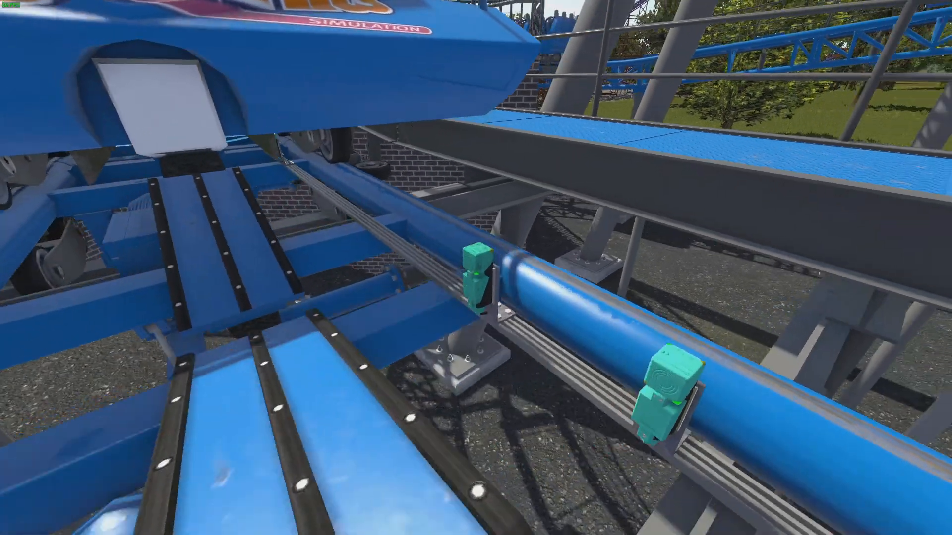
key("w")
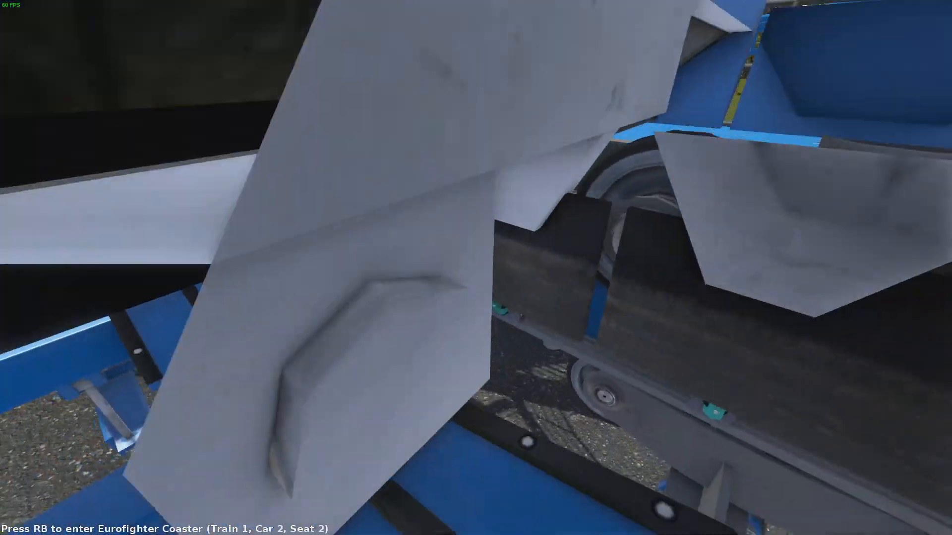
key("w")
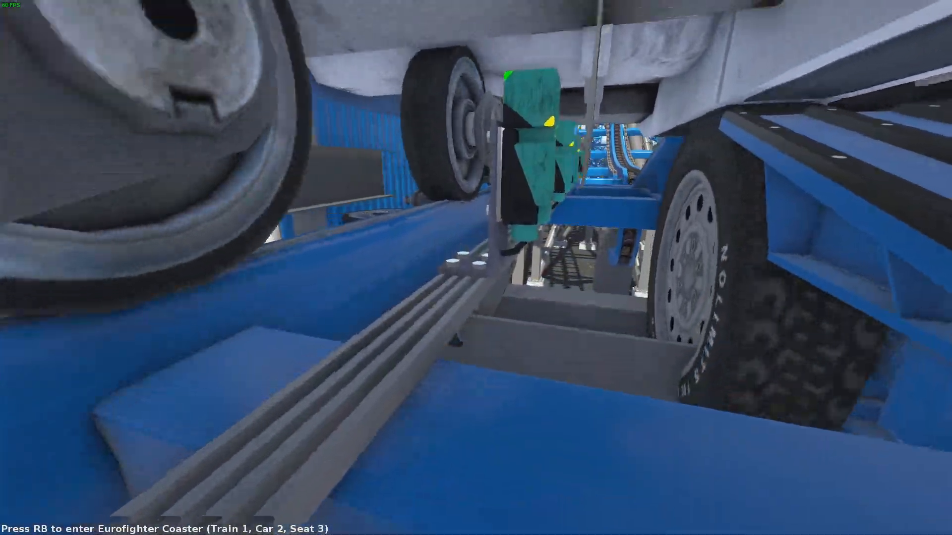
key("s")
key("w")
key("s")
key("s")
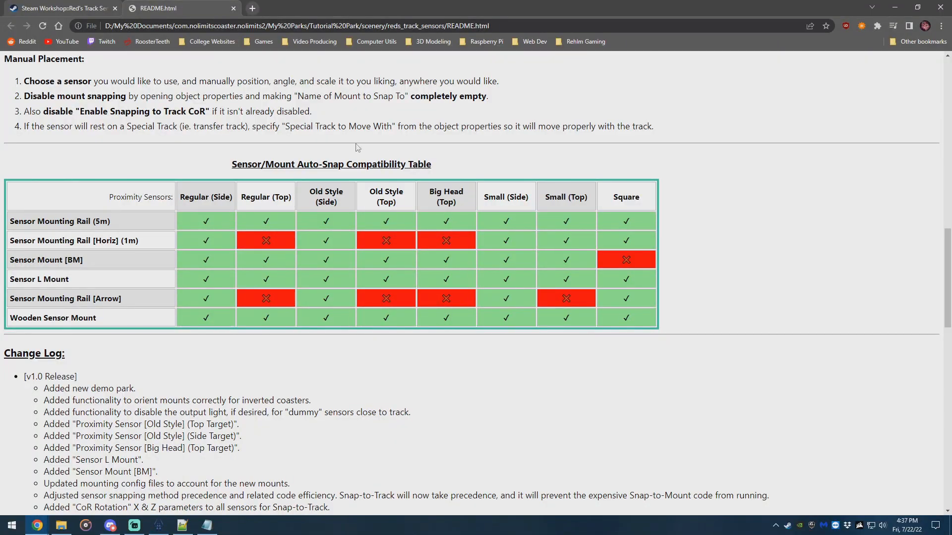
Look up the three sensor placement methods under How to Use / Best Practices in README.html and return to NoLimits 2
scroll(357, 148, "up", 10)
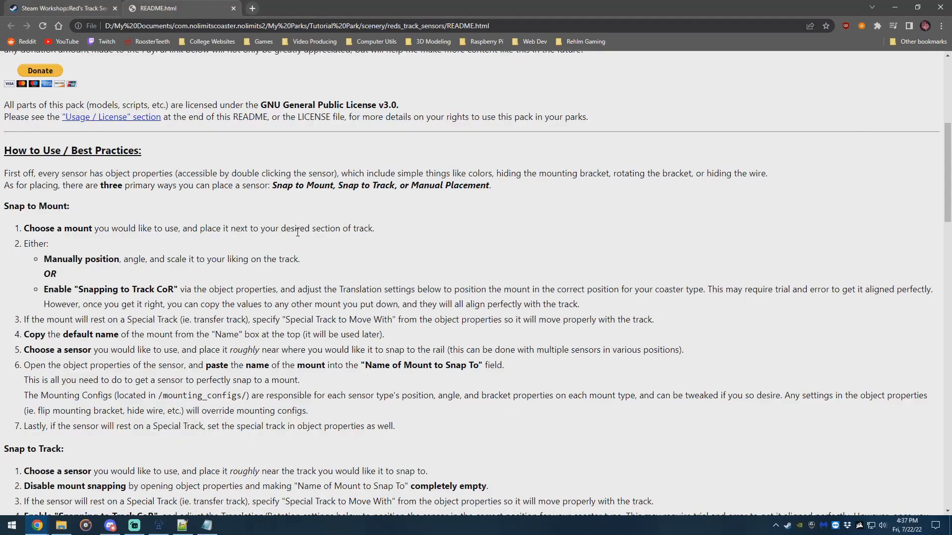
scroll(323, 247, "up", 1)
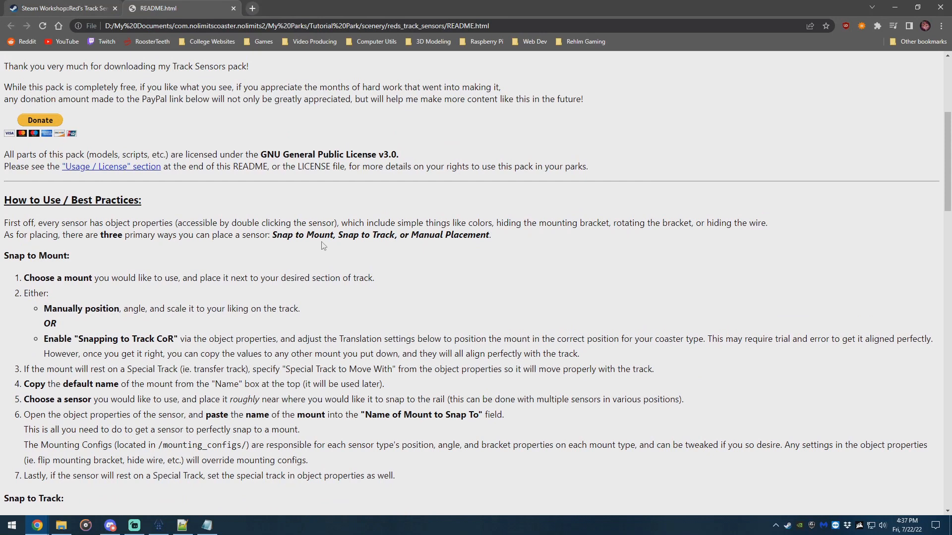
left_click(159, 526)
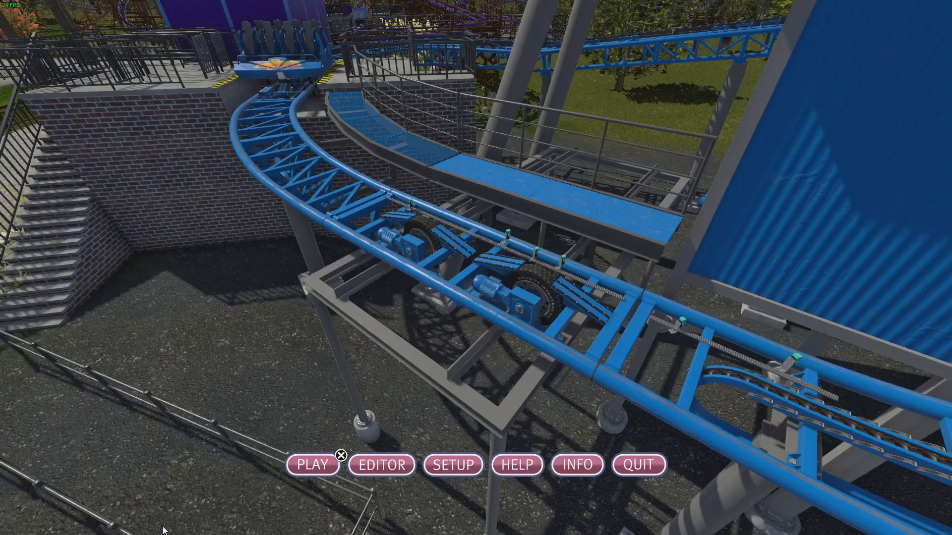
Open the park in the editor and go to the proximity sensor on the purple wooden-supported track
left_click(350, 460)
key("w")
right_click_drag(439, 435, 452, 406)
key("w")
left_click(501, 353)
key("Delete")
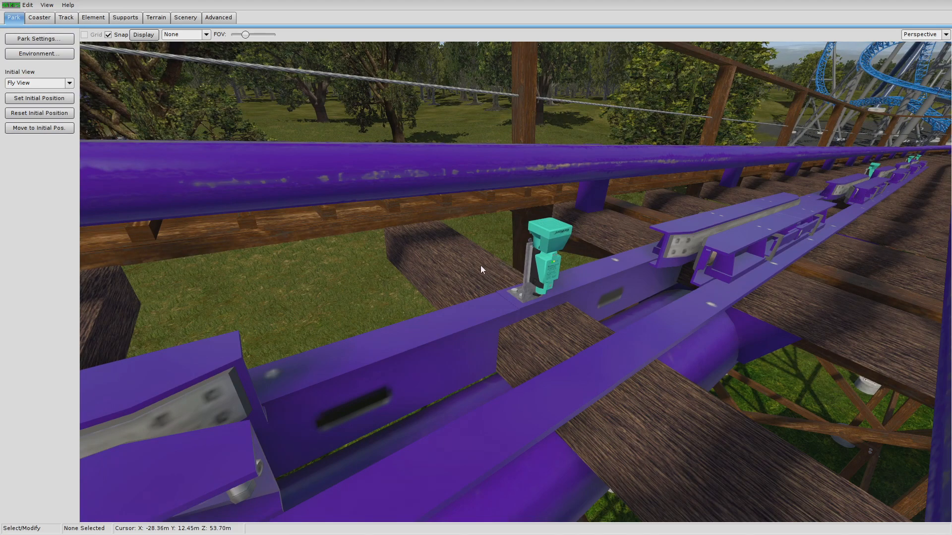
Open the purple track sensor's properties and examine its CoR Translation settings alongside its placement
key("alt+Tab")
key("alt+Tab")
double_click(551, 236)
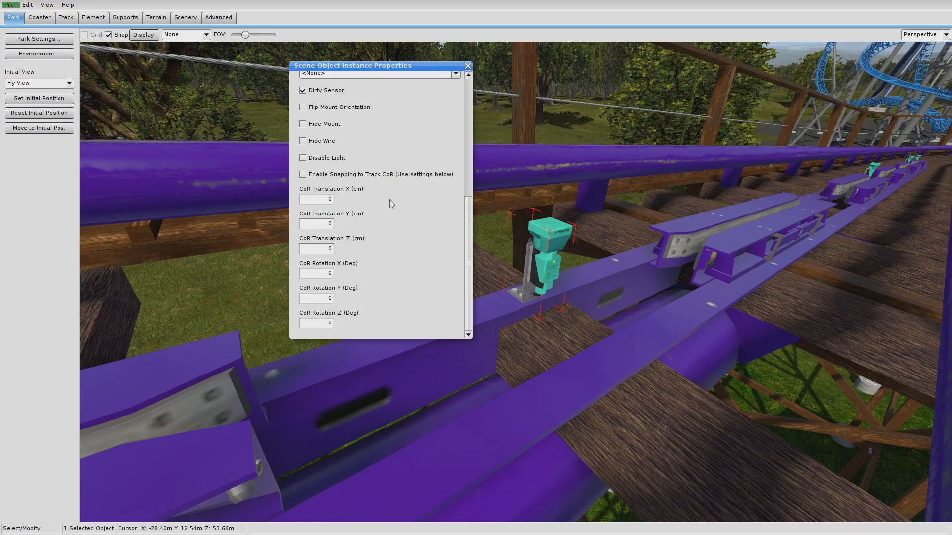
left_click(320, 199)
key("Tab")
key("Tab")
left_click_drag(392, 63, 288, 56)
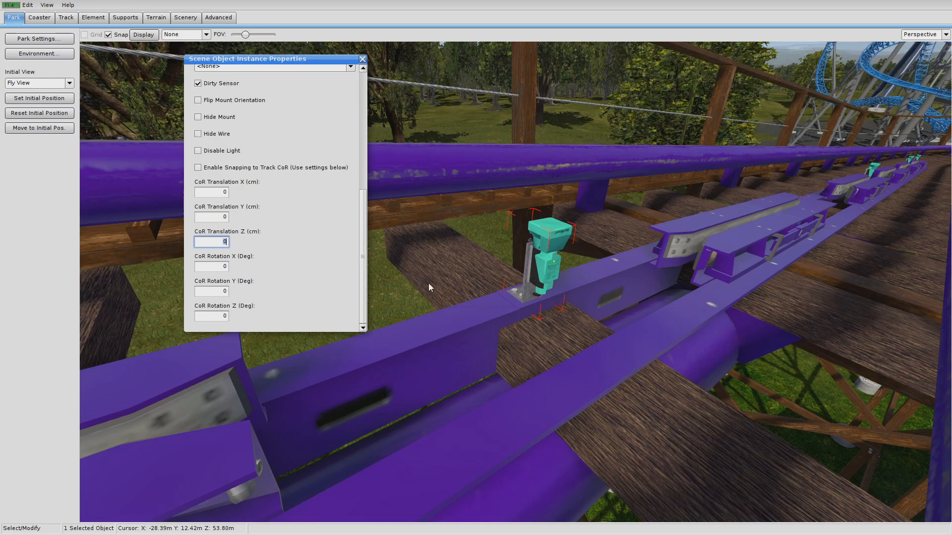
left_click(480, 311)
right_click_drag(480, 310, 505, 286)
left_click(543, 260)
scroll(276, 266, "down", 5)
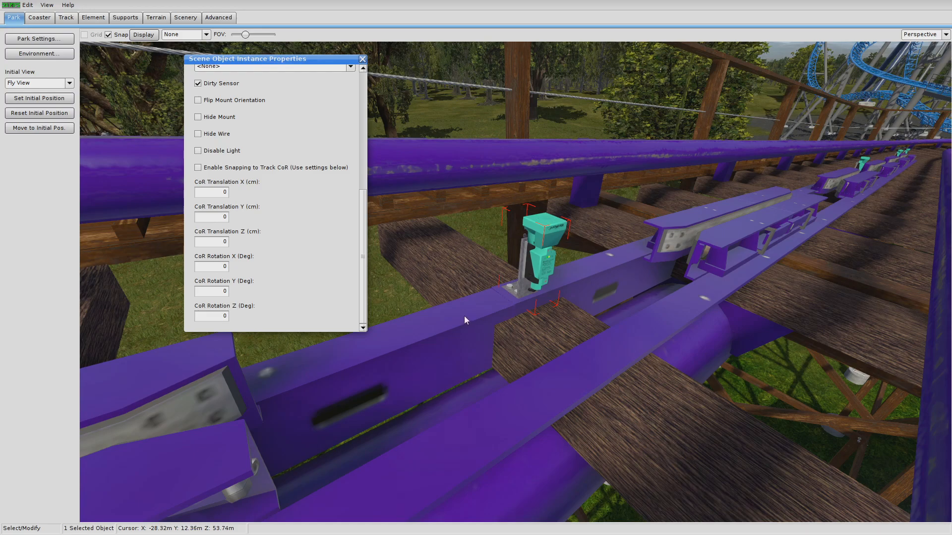
Compare the README's placement methods with the sensor's Name of Mount to Snap To and Enable Snapping to Track CoR settings
key("alt+Tab")
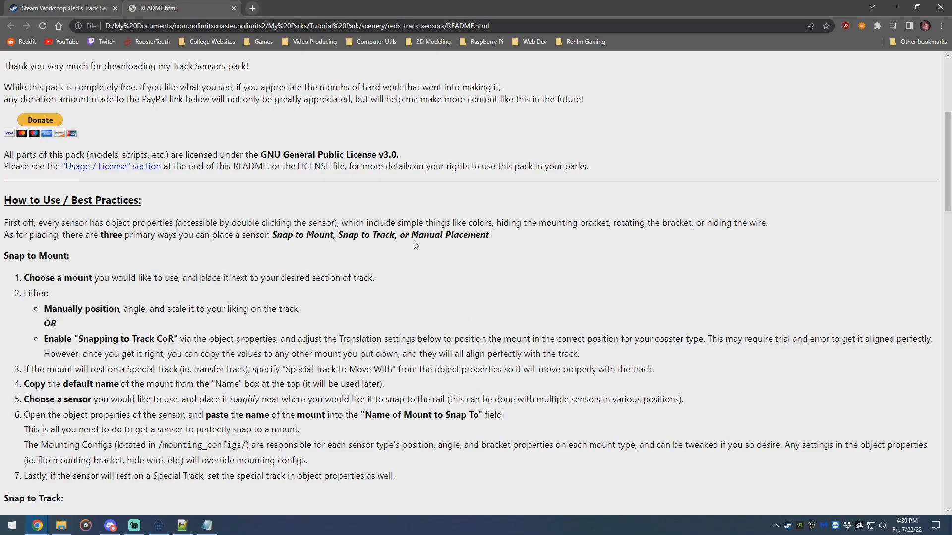
key("alt+Tab")
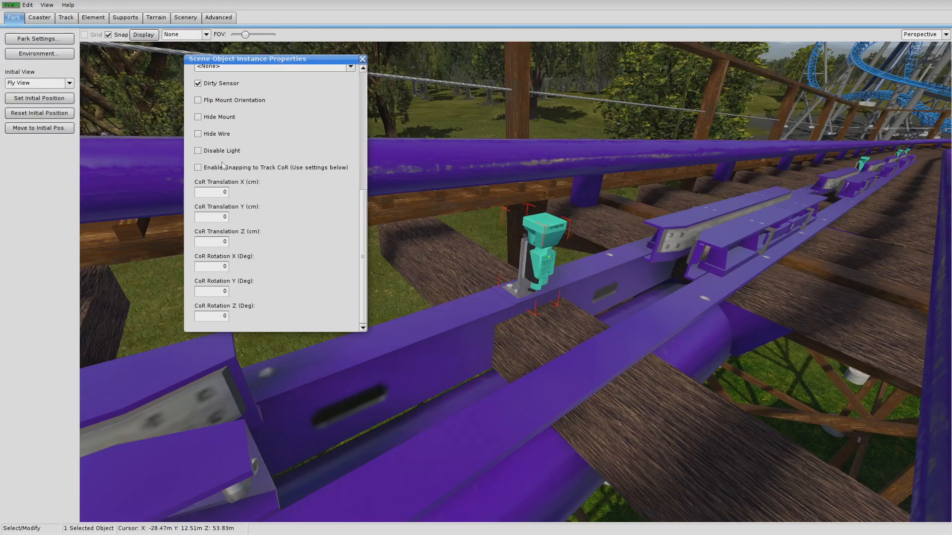
left_click_drag(364, 211, 369, 171)
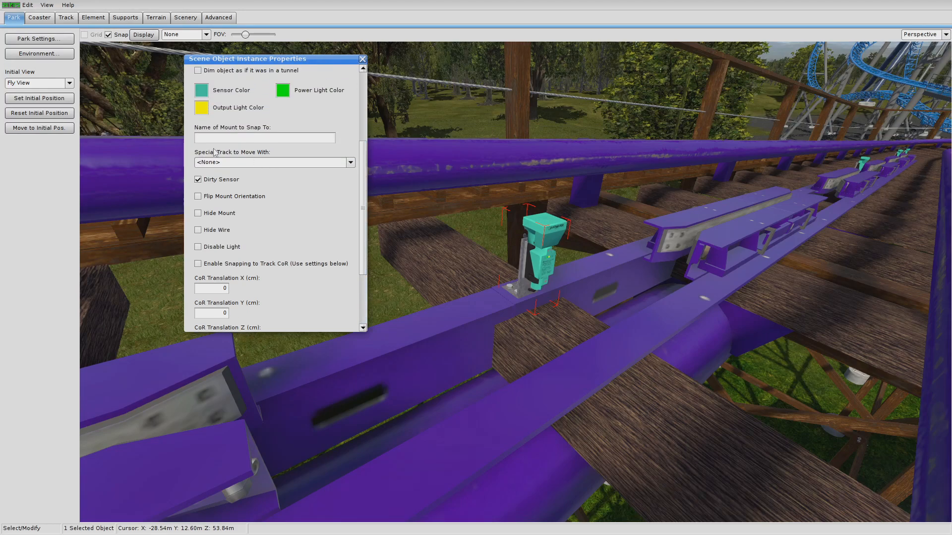
left_click(226, 141)
scroll(266, 188, "down", 3)
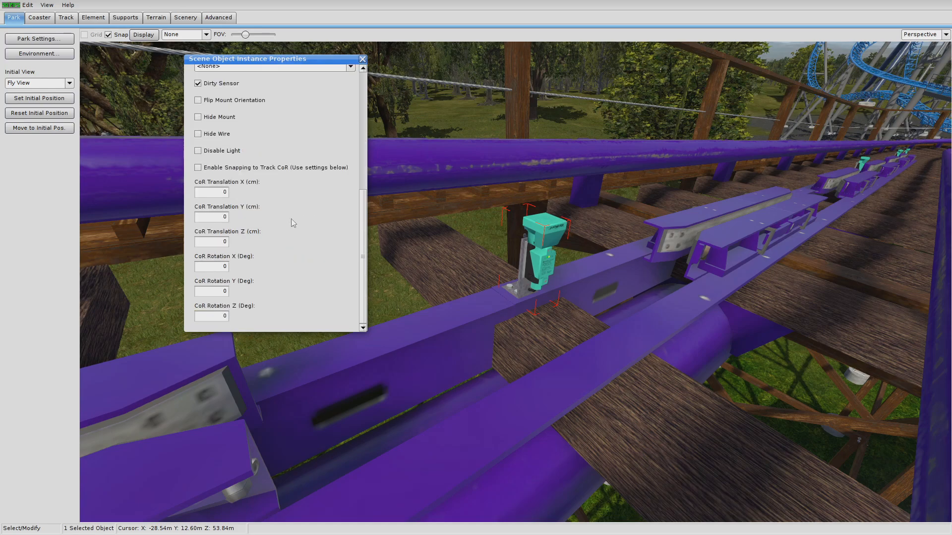
Examine the manually placed sensor on the purple track with its mount and snapping options, then close its properties
left_click(474, 321)
right_click_drag(521, 303, 349, 235)
left_click(526, 284)
scroll(338, 229, "down", 5)
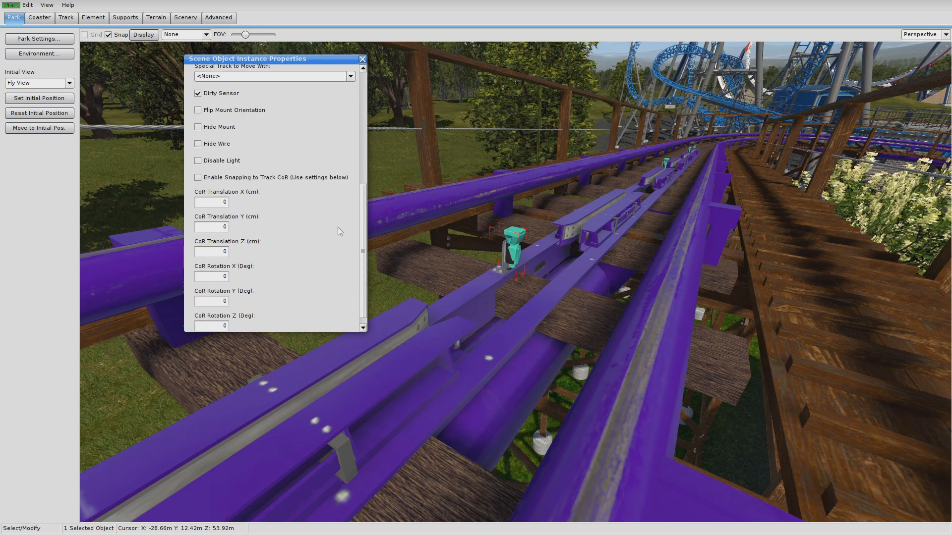
scroll(336, 226, "down", 1)
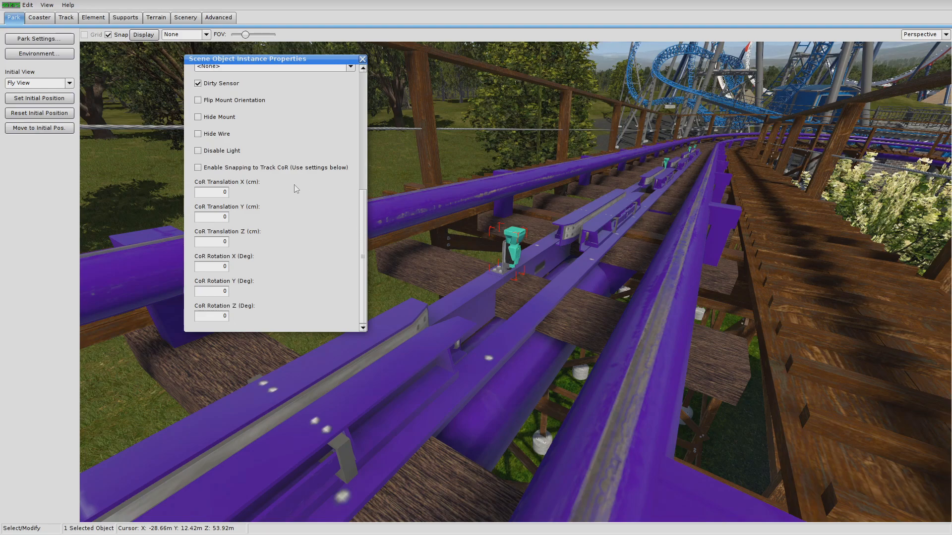
scroll(297, 188, "up", 3)
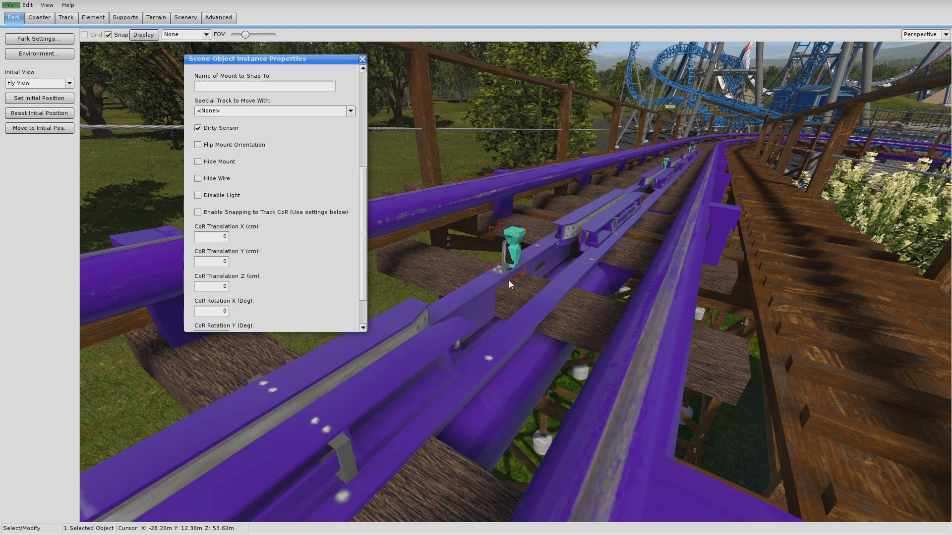
left_click(224, 148)
left_click(363, 59)
left_click(428, 282)
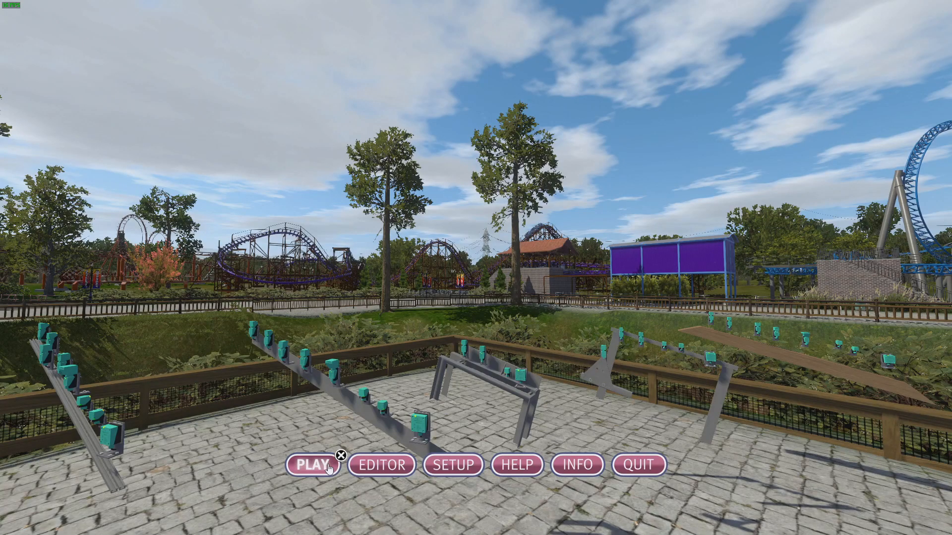
View the purple track's manually placed sensor in play mode, then leave the ride view
left_click(317, 463)
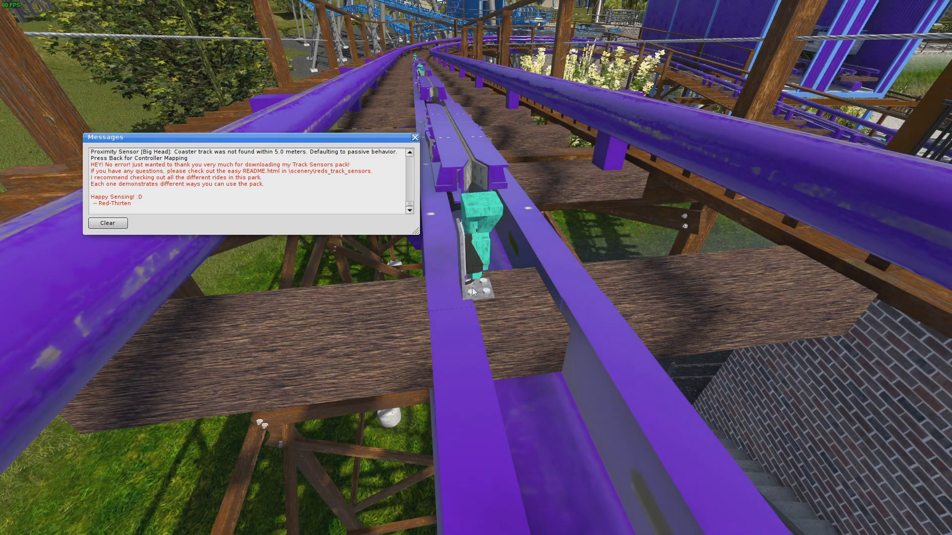
right_click_drag(463, 333, 441, 384)
key("Escape")
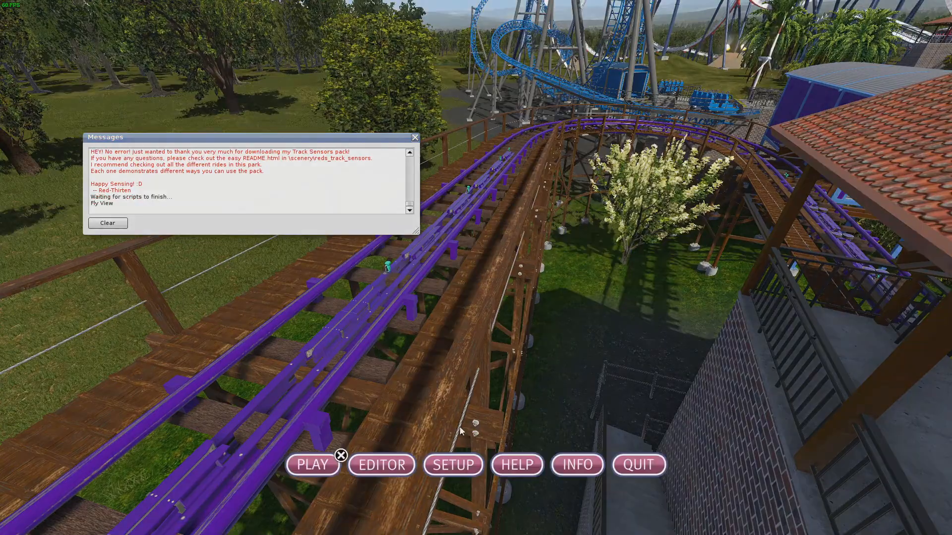
Return to the editor and open the properties of the Sensor Mounting Rail (5m) beside the blue coaster's station
left_click(355, 462)
key("w")
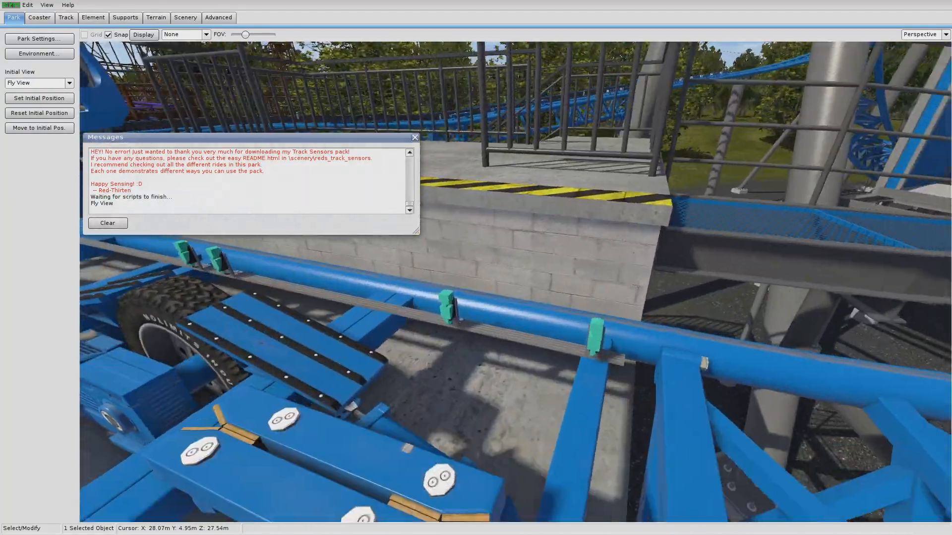
double_click(483, 335)
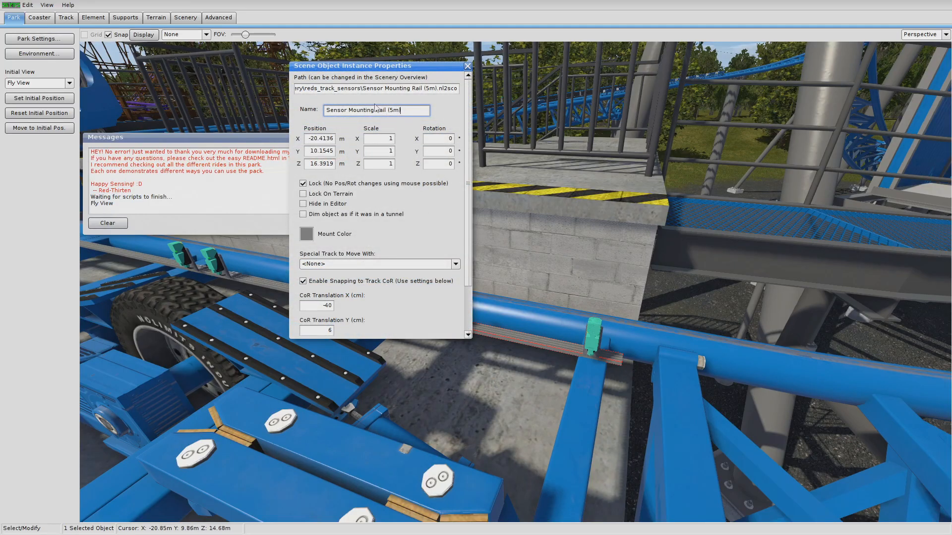
Unlock the Sensor Mounting Rail (5m) at the station and set its Z scale to 2, with X and Y at 1
left_click_drag(379, 68, 569, 62)
right_click_drag(450, 379, 480, 379)
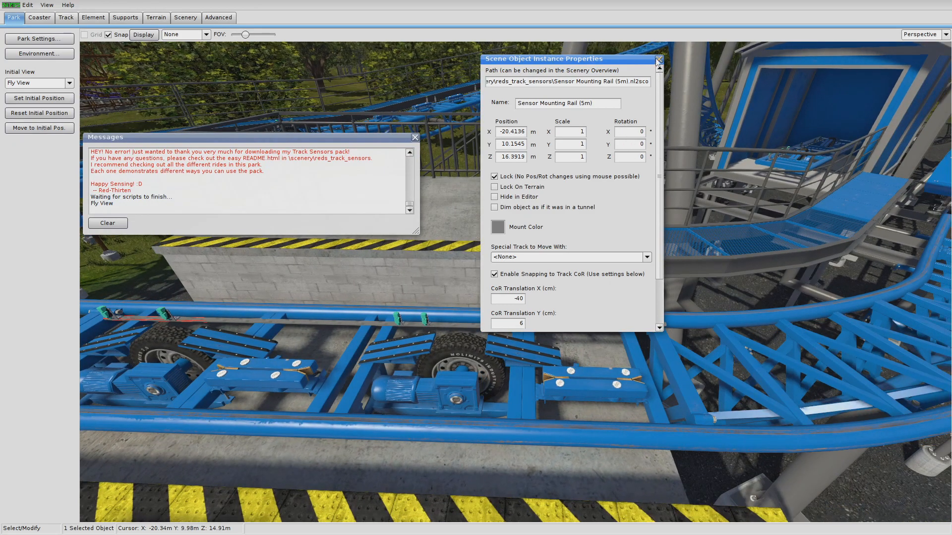
left_click(521, 176)
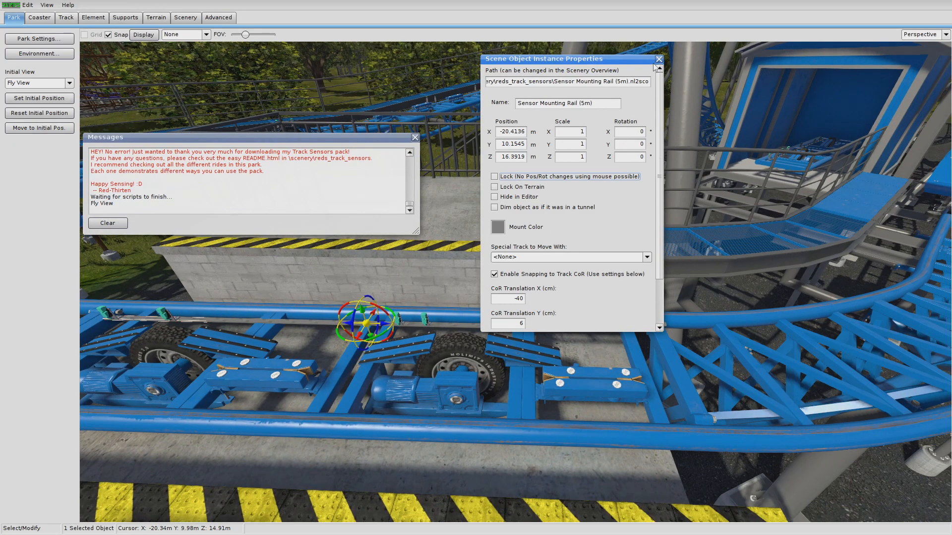
left_click(573, 133)
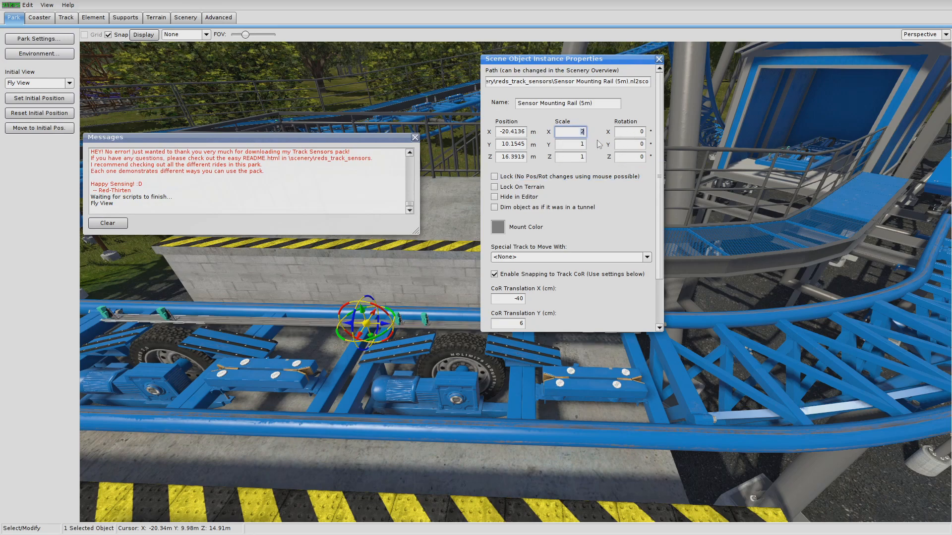
type("1")
left_click_drag(573, 147, 632, 154)
type("2")
left_click(575, 158)
type("12")
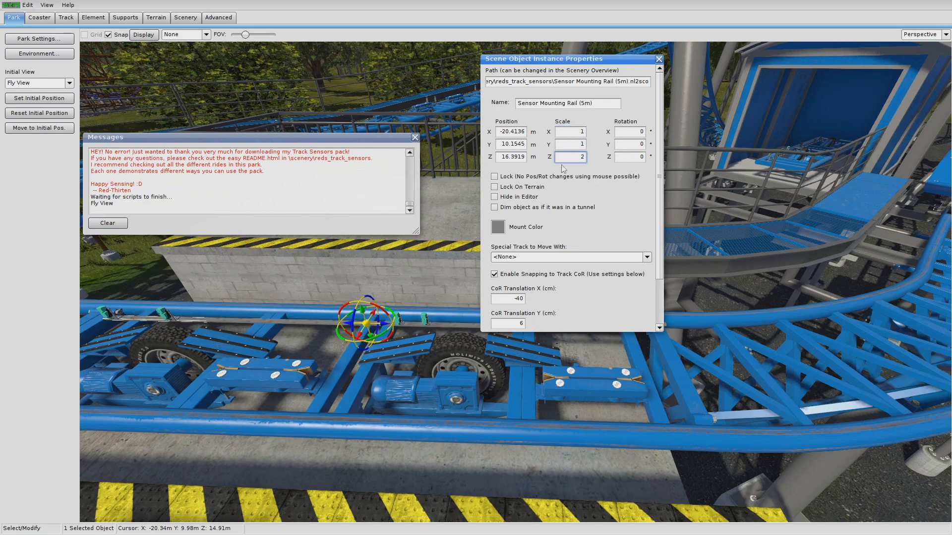
key("Return")
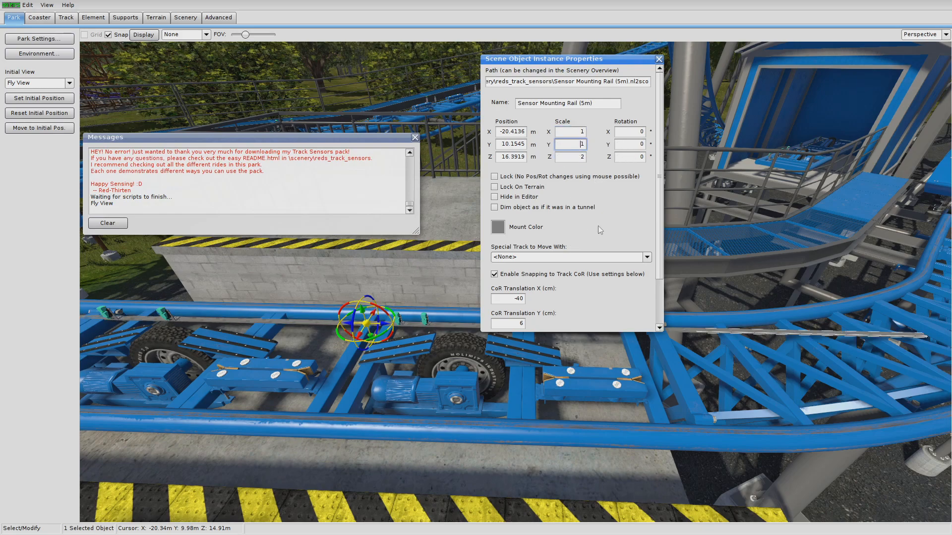
left_click(659, 59)
Examine how the lengthened mounting rail fits along the blue coaster's station track, then deselect it
key("s")
key("w")
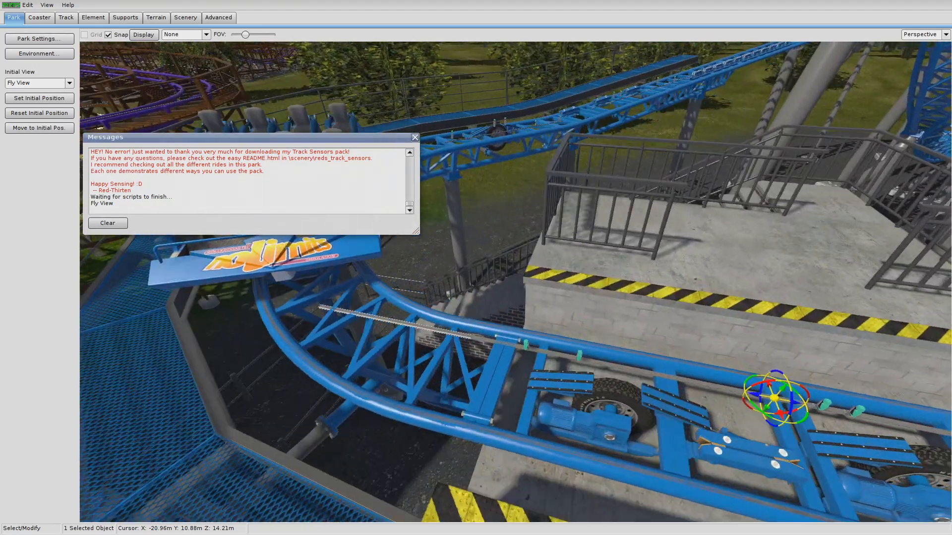
key("s")
key("d")
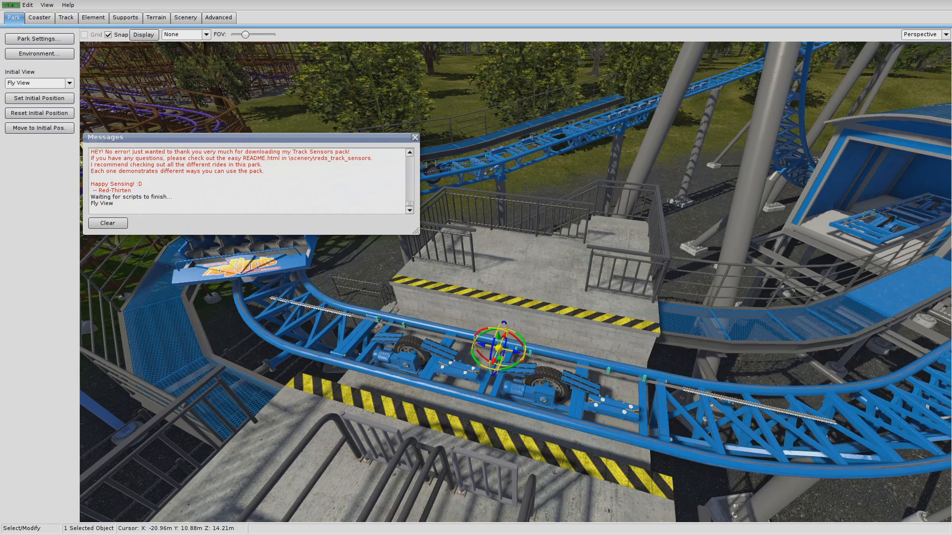
key("w")
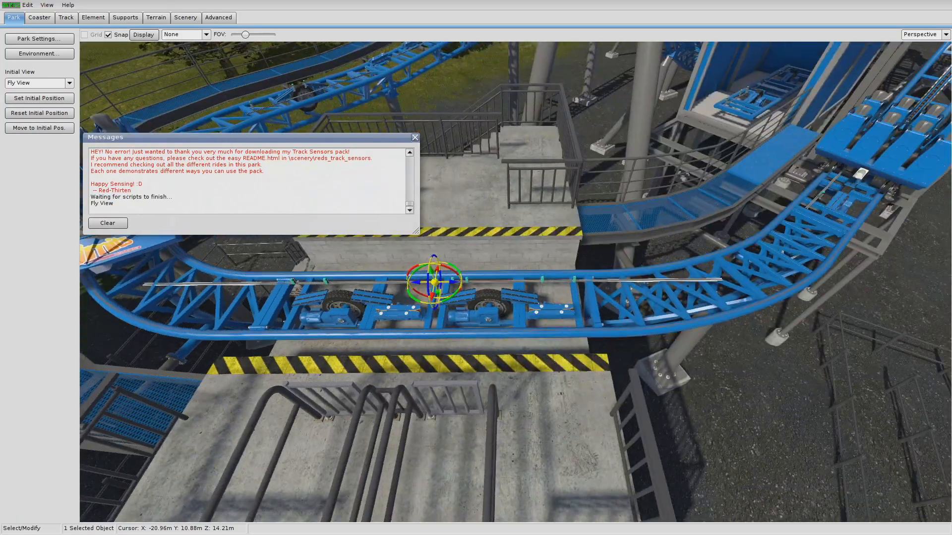
key("w")
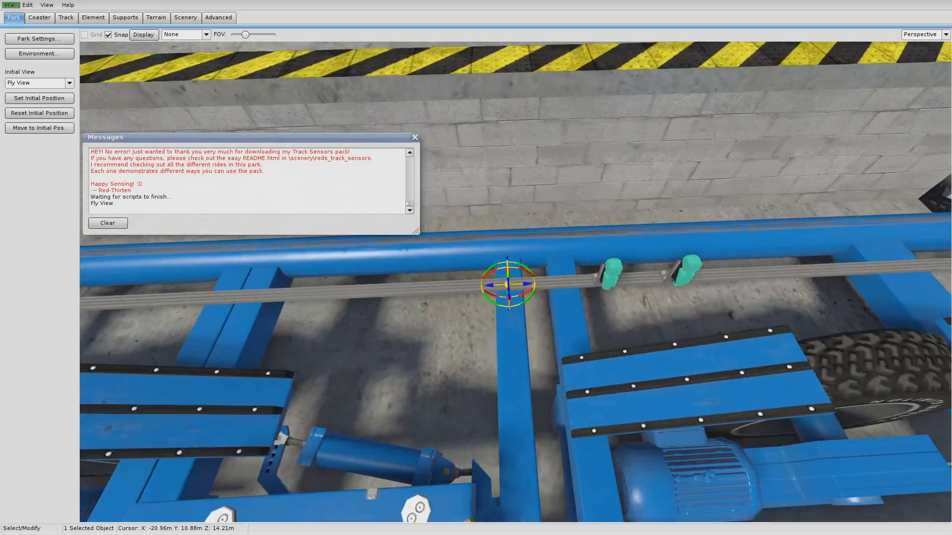
key("s")
key("s")
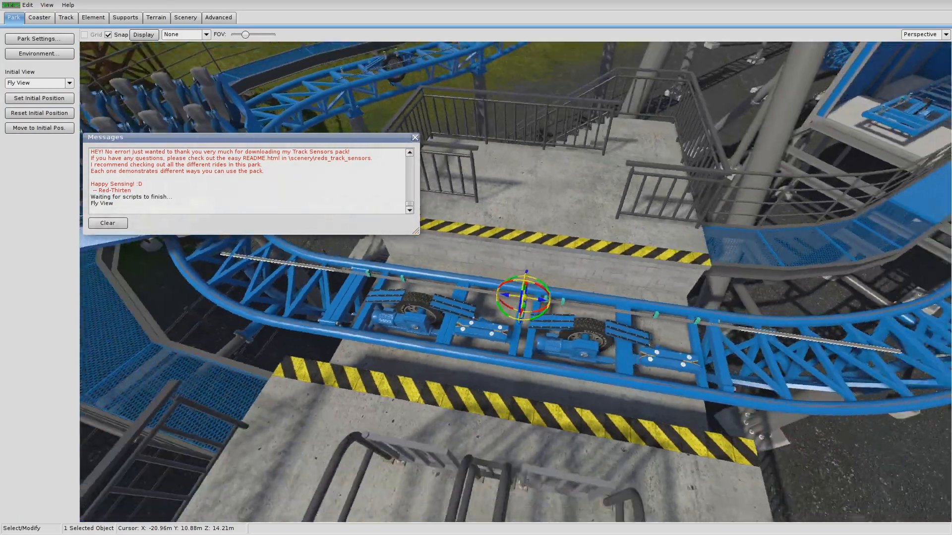
left_click(404, 353)
key("w")
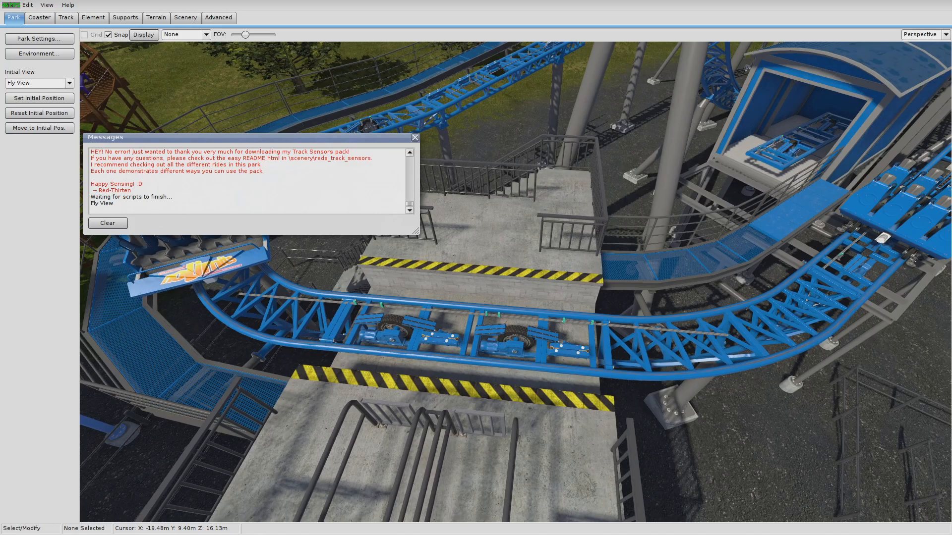
key("w")
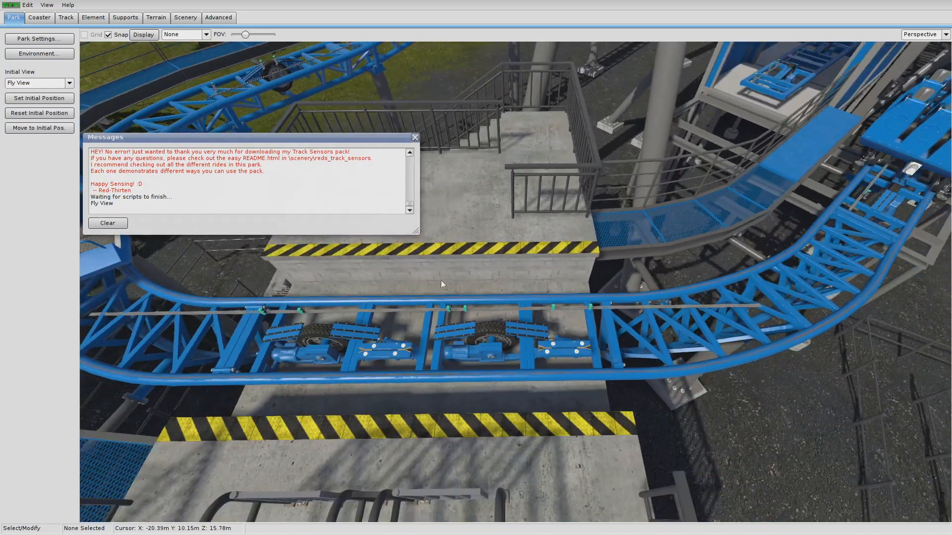
Select the unlocked mounting rail, move it slightly along the station track, and deselect it
double_click(398, 311)
left_click(658, 59)
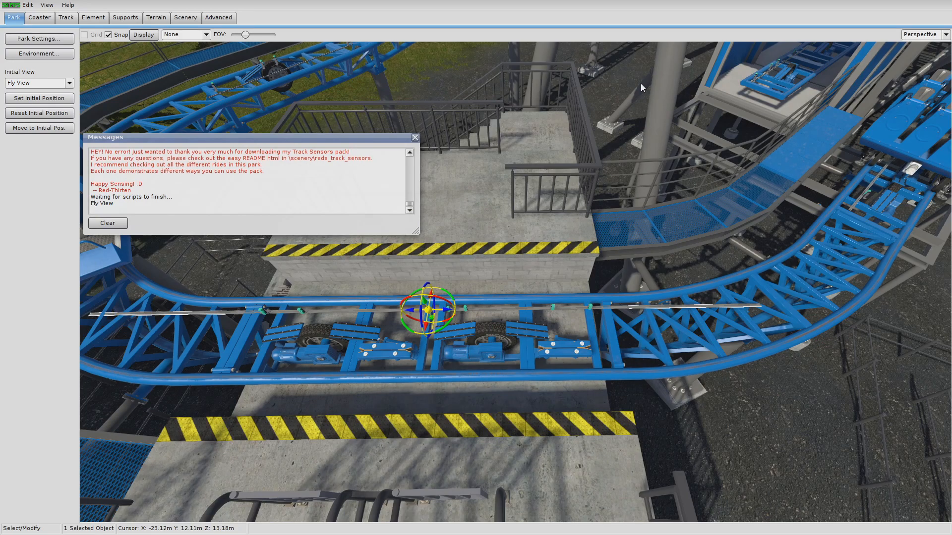
left_click_drag(466, 319, 486, 335)
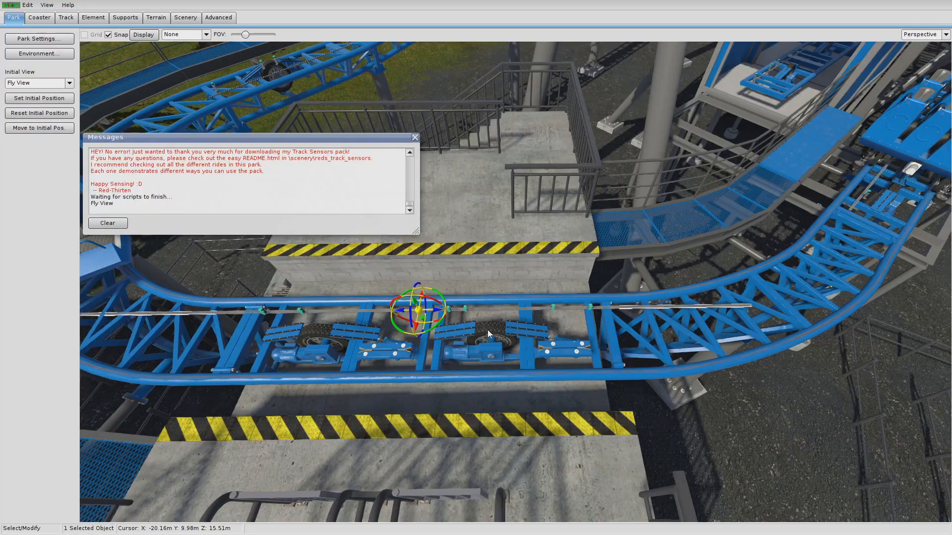
left_click(534, 392)
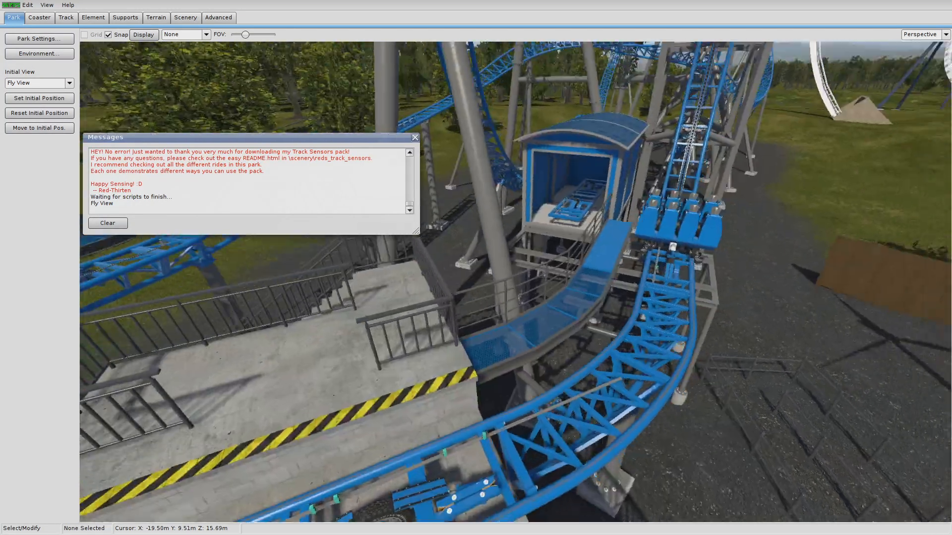
Set Degrees to Rotate (Y Axis) to 0 for the mounting rail on the blue coaster's brake section, then close its properties and deselect it
right_click_drag(516, 281, 496, 364)
key("s")
key("w")
key("w")
key("s")
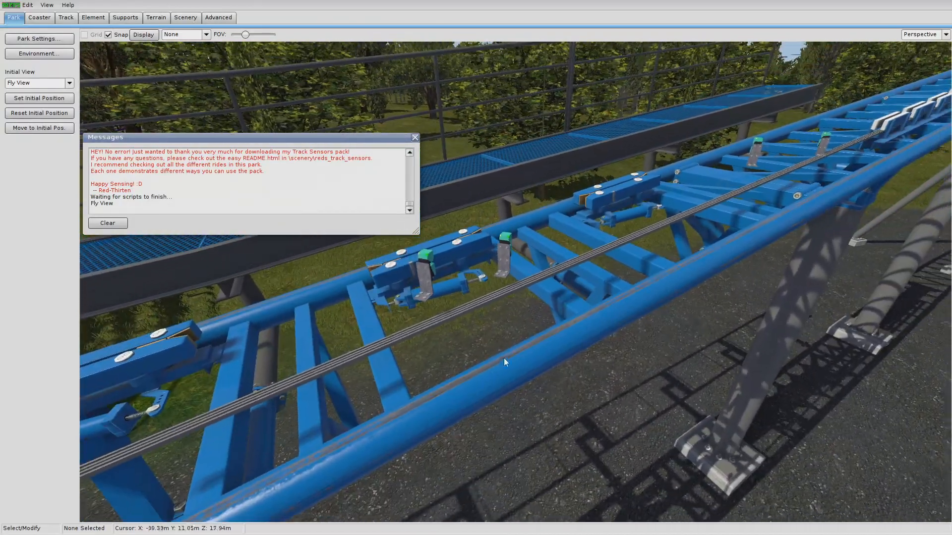
double_click(469, 308)
scroll(568, 322, "down", 2)
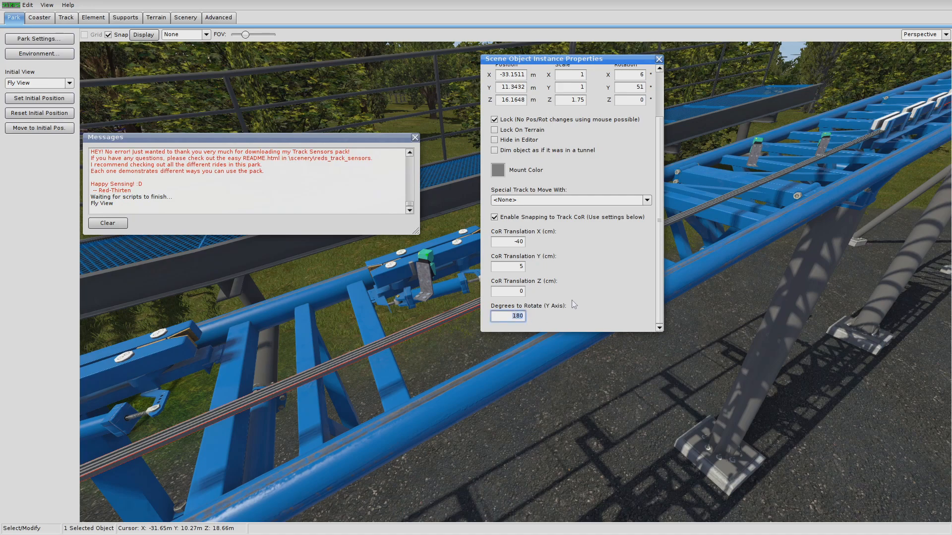
type("0")
left_click(659, 59)
left_click(519, 281)
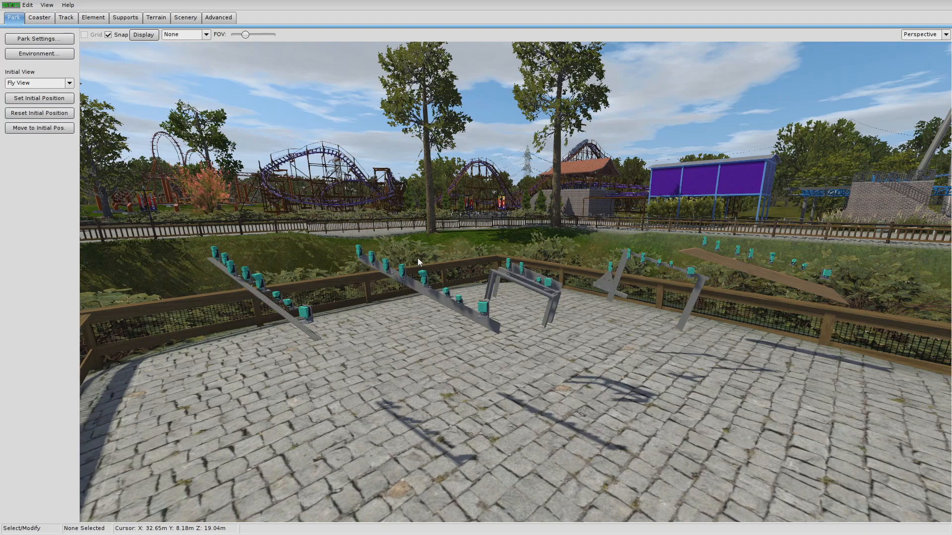
Switch to the README in the browser and highlight the Snap to Mount placement method
key("alt+Tab")
scroll(427, 307, "down", 3)
left_click_drag(270, 235, 337, 236)
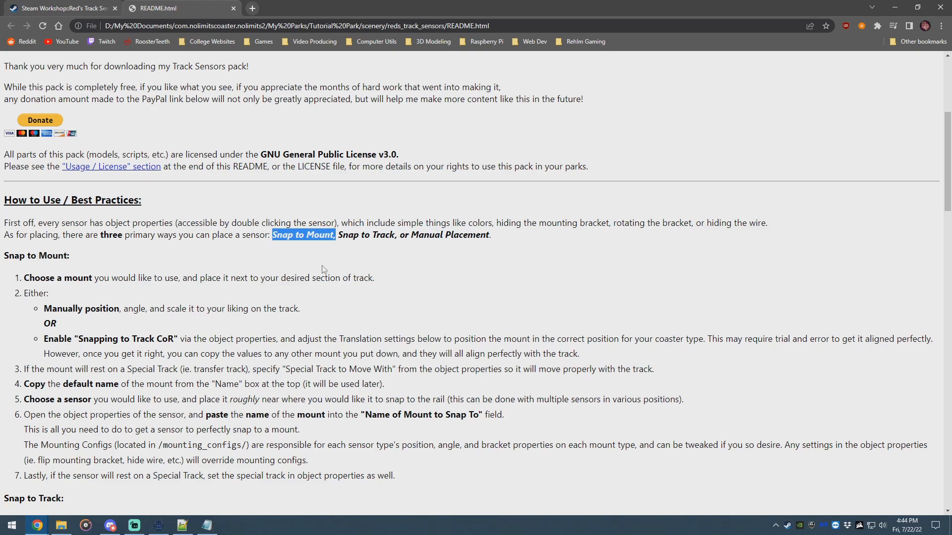
Return to NoLimits 2 and look over the sensors attached to the different mount types on the paved plaza
key("alt+Tab")
mouse_move(162, 531)
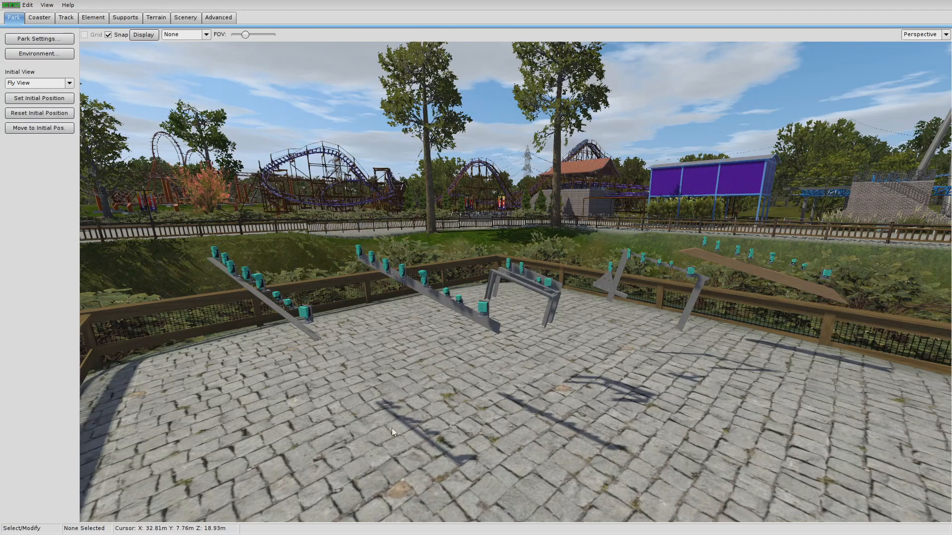
key("w")
right_click_drag(391, 428, 396, 451)
key("s")
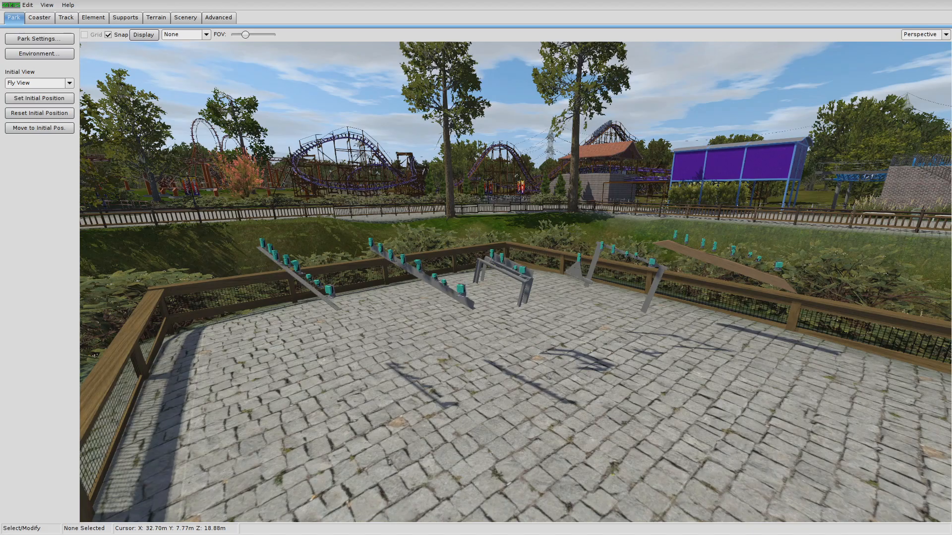
key("w")
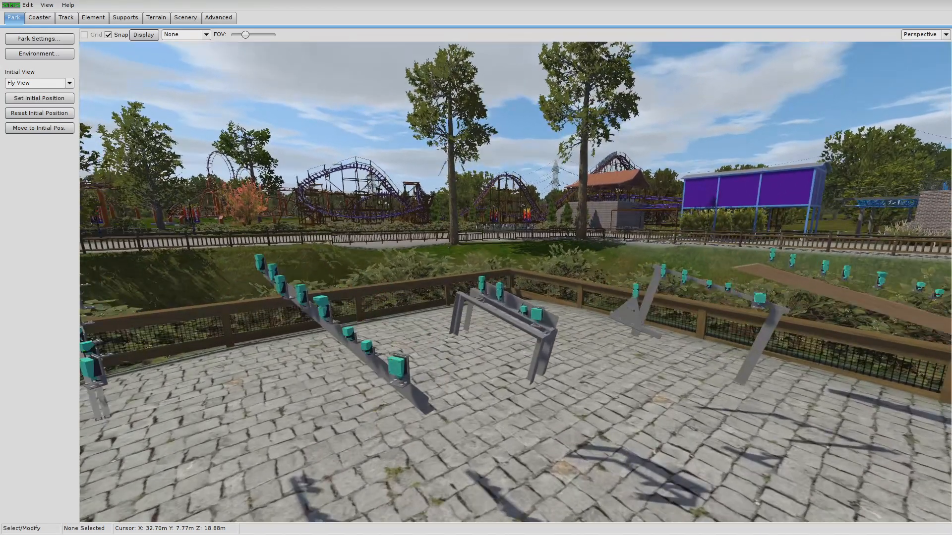
key("d")
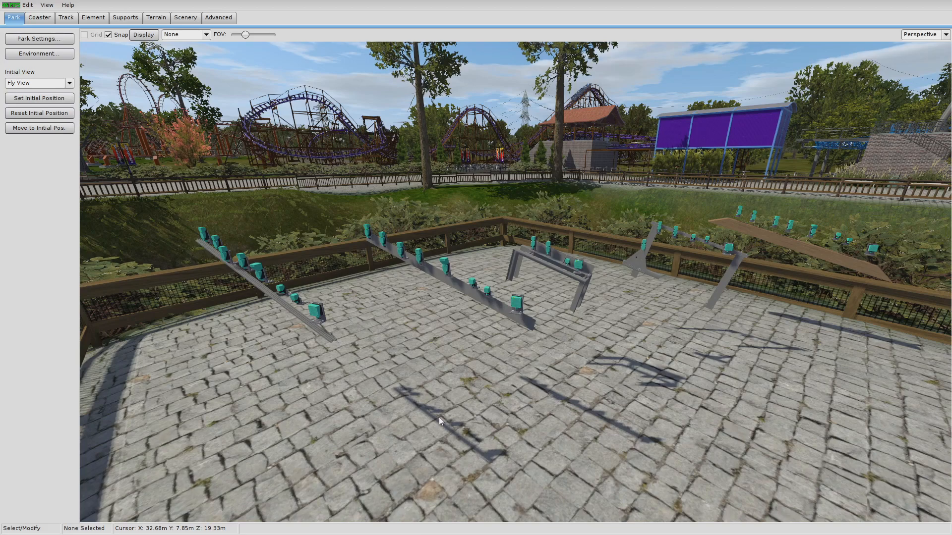
key("w")
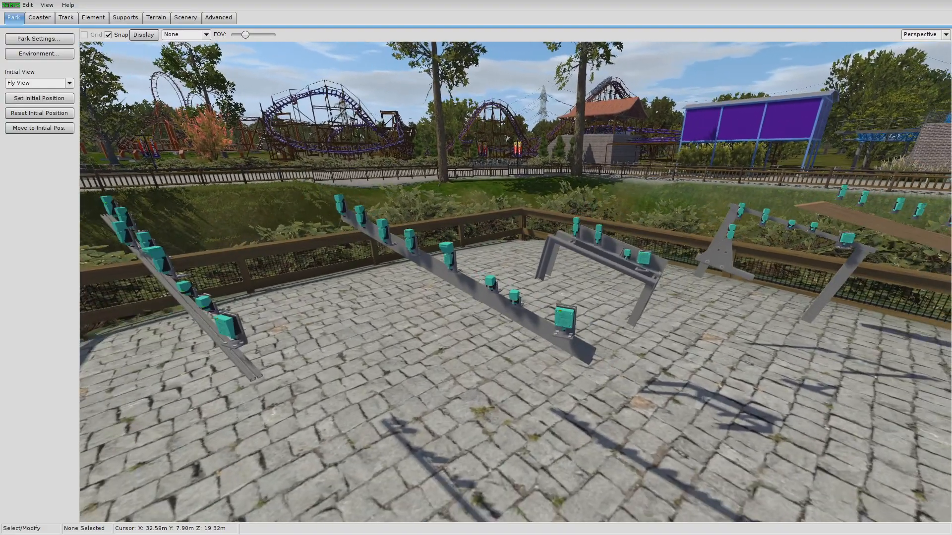
Switch to the reds_track_sensors folder in File Explorer, review the mount files, and select Sensor L Mount.nl2sco
key("alt+Tab")
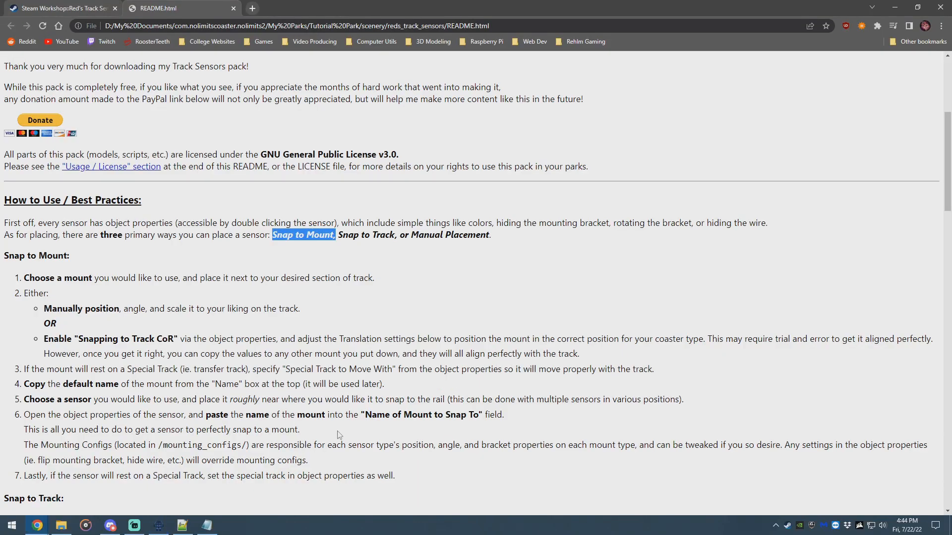
left_click(61, 525)
scroll(500, 241, "up", 1)
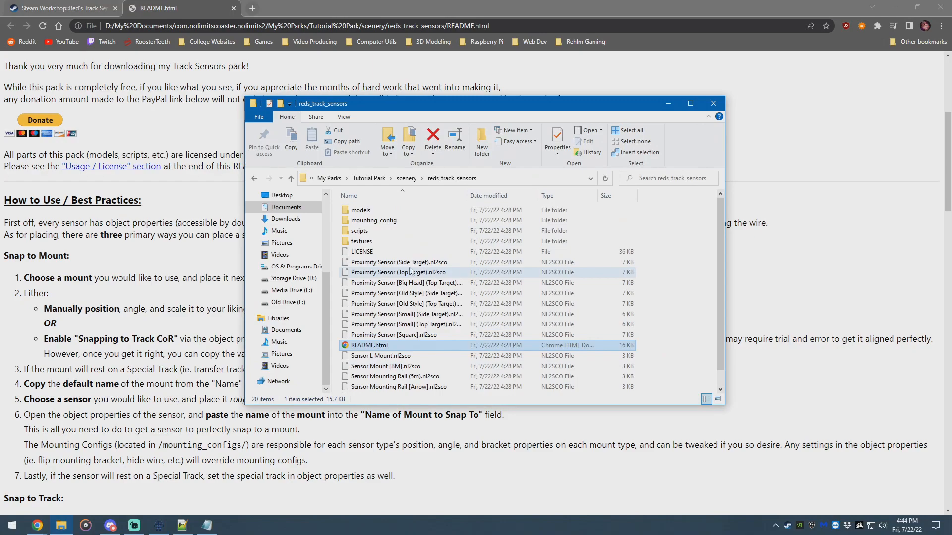
scroll(427, 317, "down", 1)
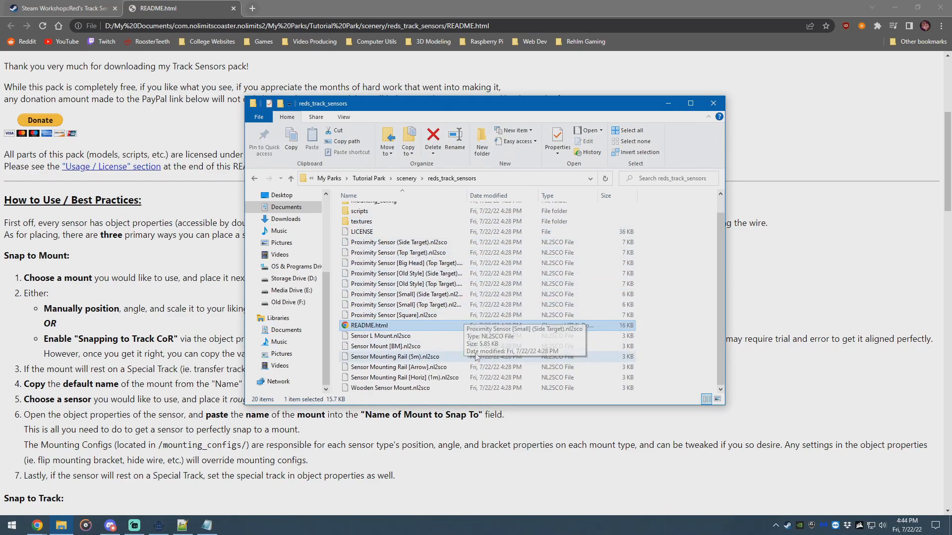
left_click(399, 337)
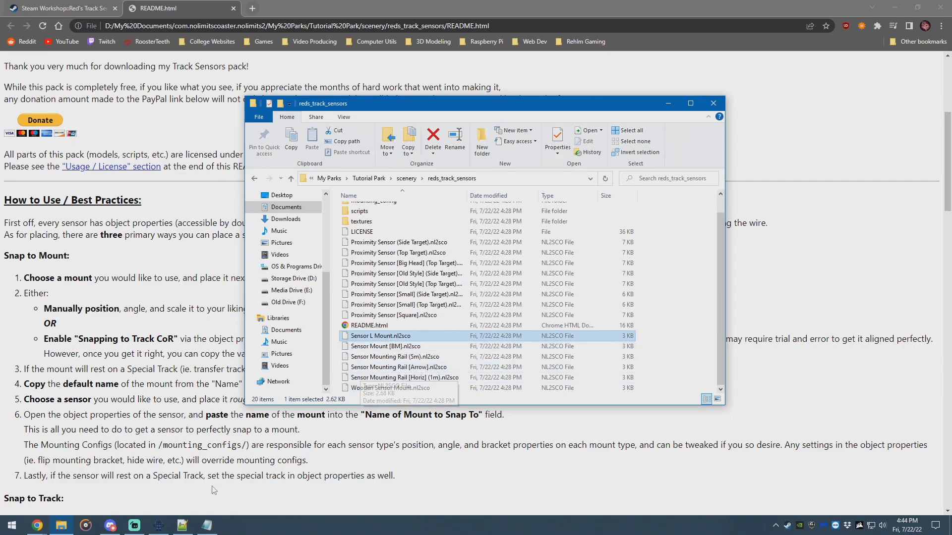
Switch back to NoLimits 2 and open Sensor L Mount in the NL2SCO Editor
left_click(165, 528)
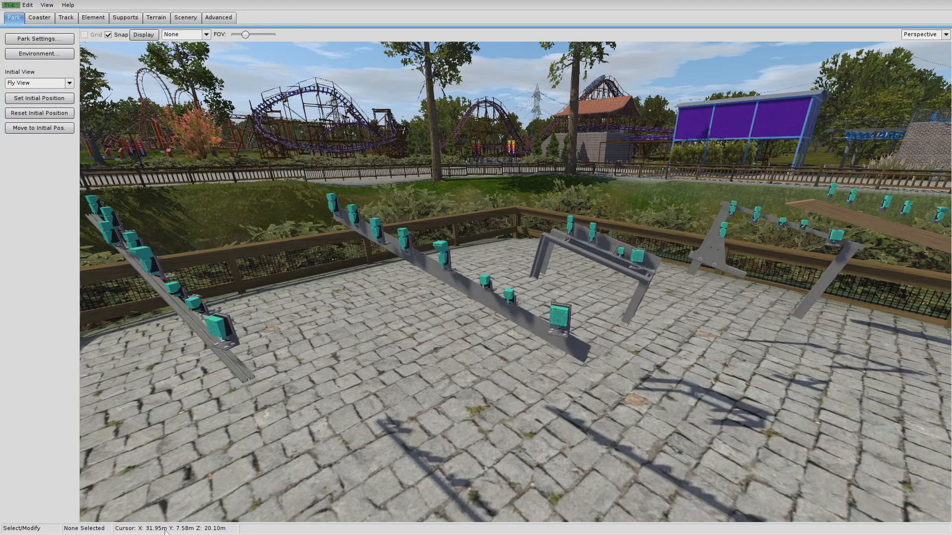
left_click(195, 18)
left_click(42, 94)
left_click(371, 368)
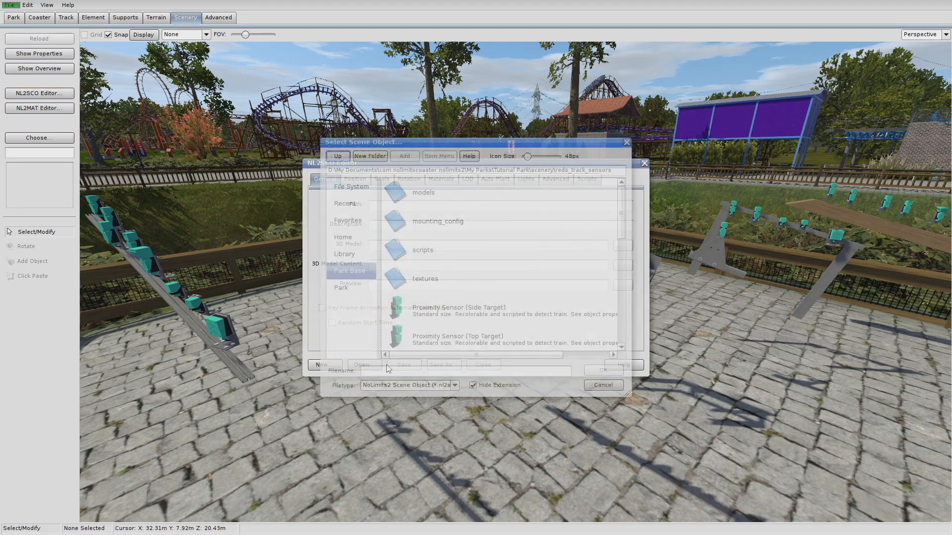
scroll(494, 275, "down", 3)
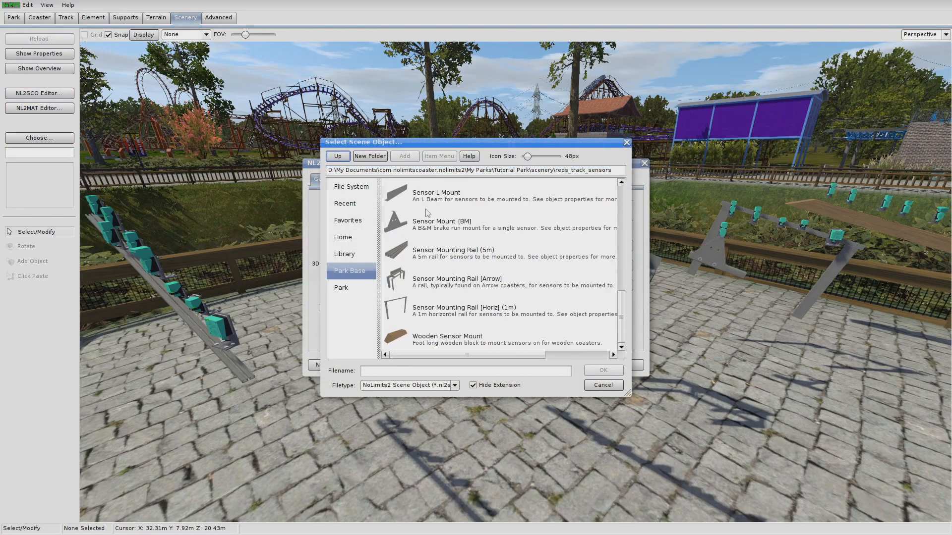
double_click(431, 193)
Review the Sensor L Mount's script parameters and general settings, then return to the reds_track_sensors folder listing
left_click(589, 179)
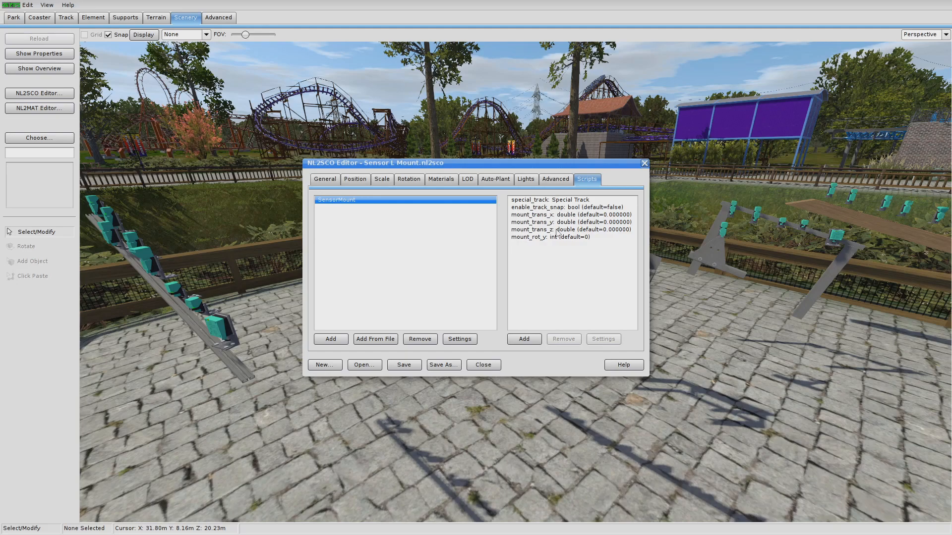
left_click(337, 182)
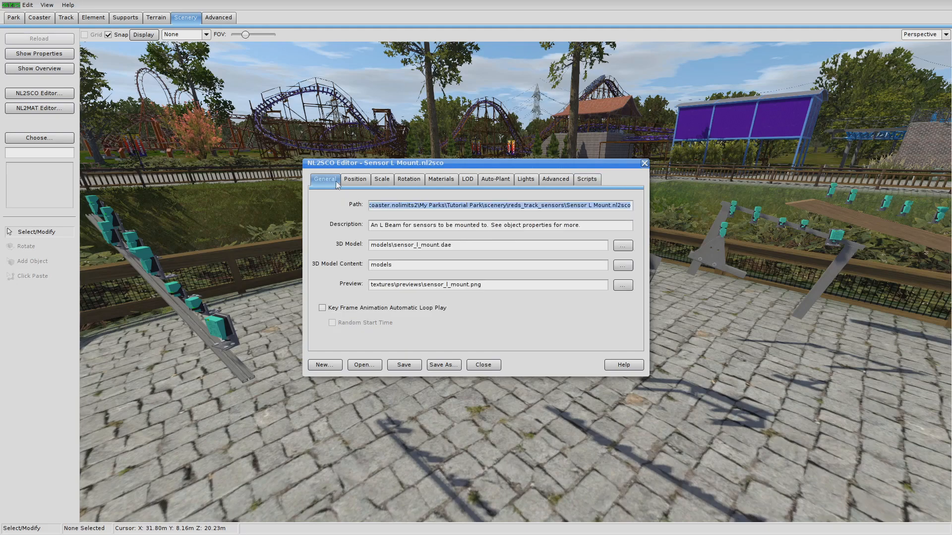
left_click_drag(375, 167, 367, 159)
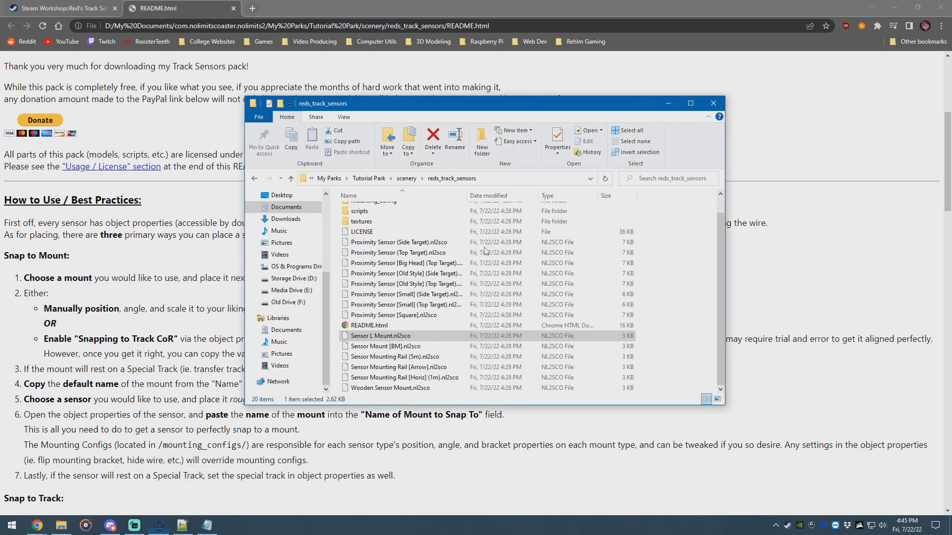
scroll(374, 224, "up", 2)
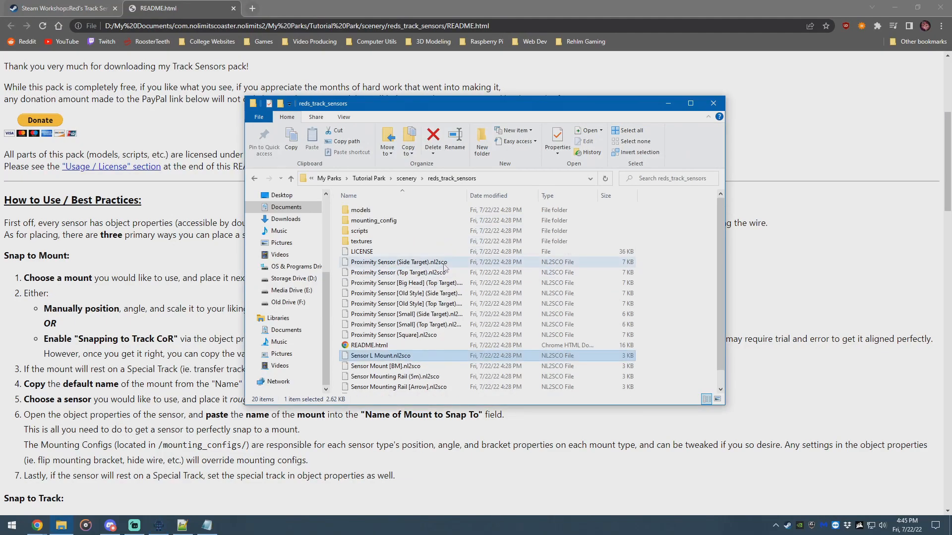
Open the mounting_config folder, review its sensor configuration files, and open proximity-sensor_side.cfg in Notepad++
double_click(385, 222)
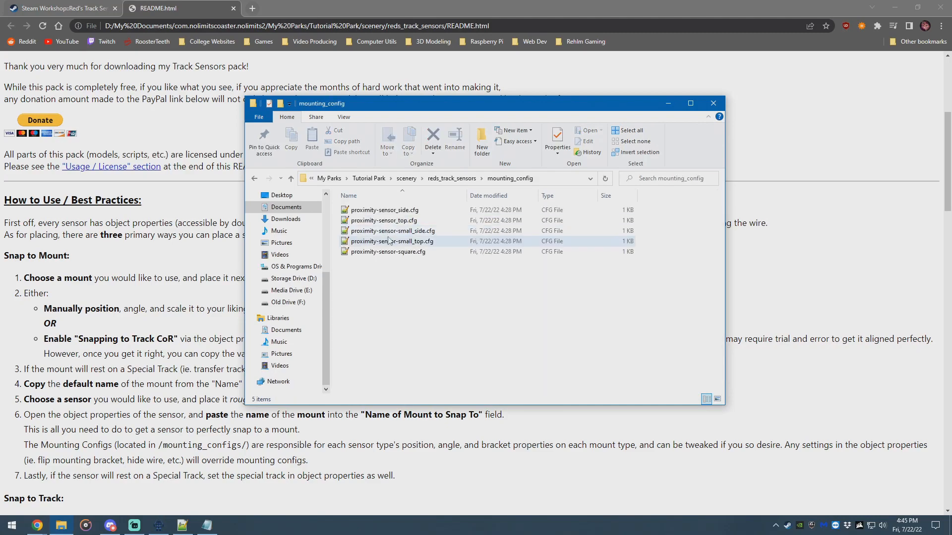
left_click(386, 214)
left_click(387, 252, "shift")
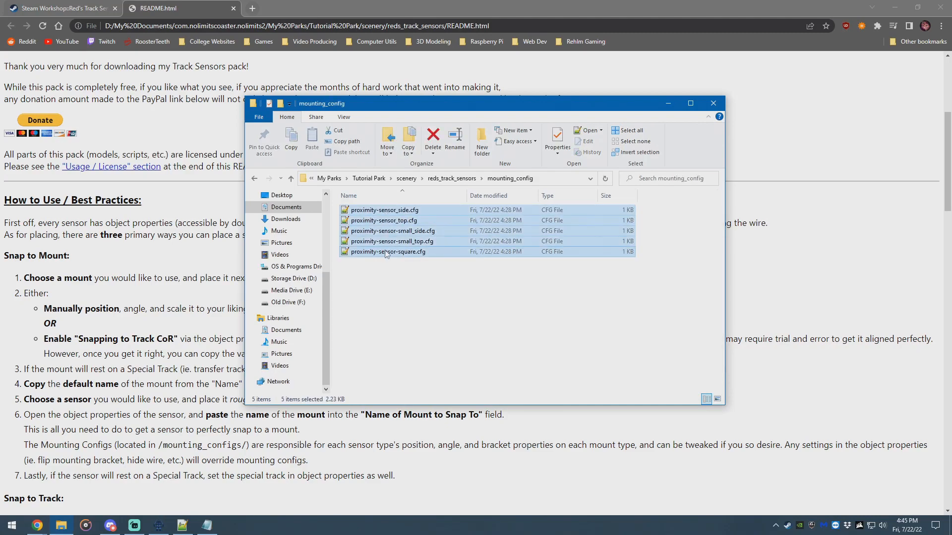
left_click(404, 279)
double_click(378, 210)
left_click(278, 121)
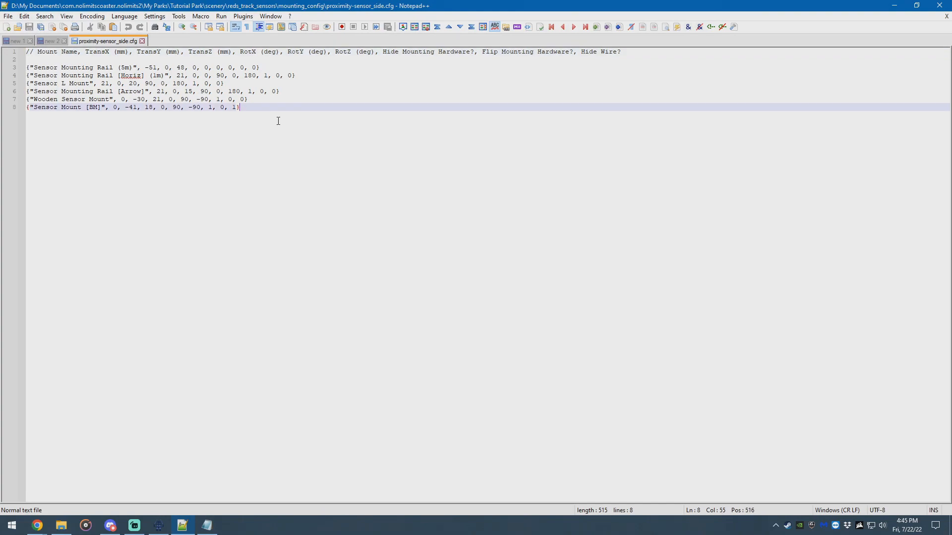
Duplicate the Sensor Mount [BM] entry onto a new line at the end of the file and highlight its mount name
left_click_drag(256, 110, 259, 98)
key("ctrl+c")
key("ctrl+v")
key("ctrl+v")
left_click(34, 118)
left_click_drag(33, 117, 104, 117)
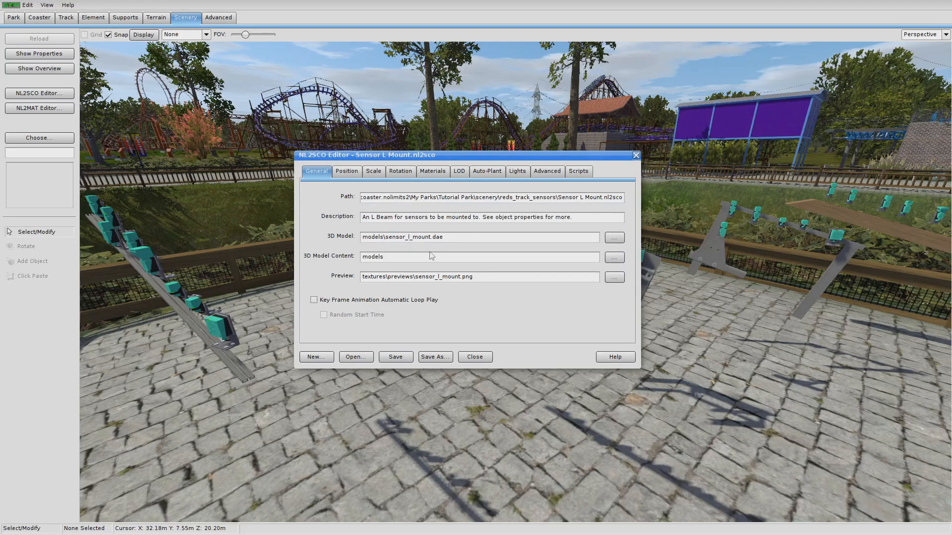
Switch to NoLimits 2 and check the Sensor L Mount's default instance name in the NL2SCO Editor's advanced settings
left_click(547, 171)
mouse_move(538, 156)
left_mouse_down()
mouse_move(563, 154)
mouse_move(525, 159)
left_mouse_up()
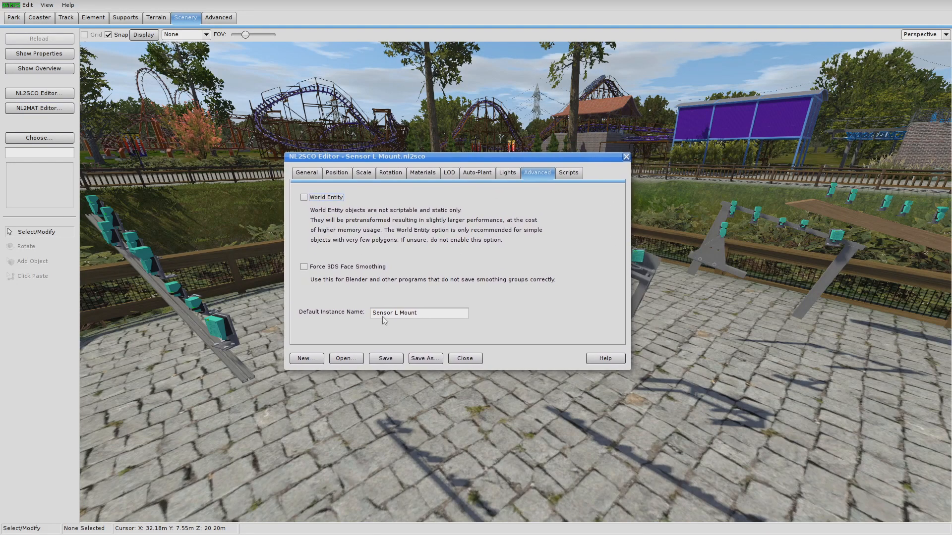
left_click_drag(382, 317, 425, 316)
left_click(426, 318)
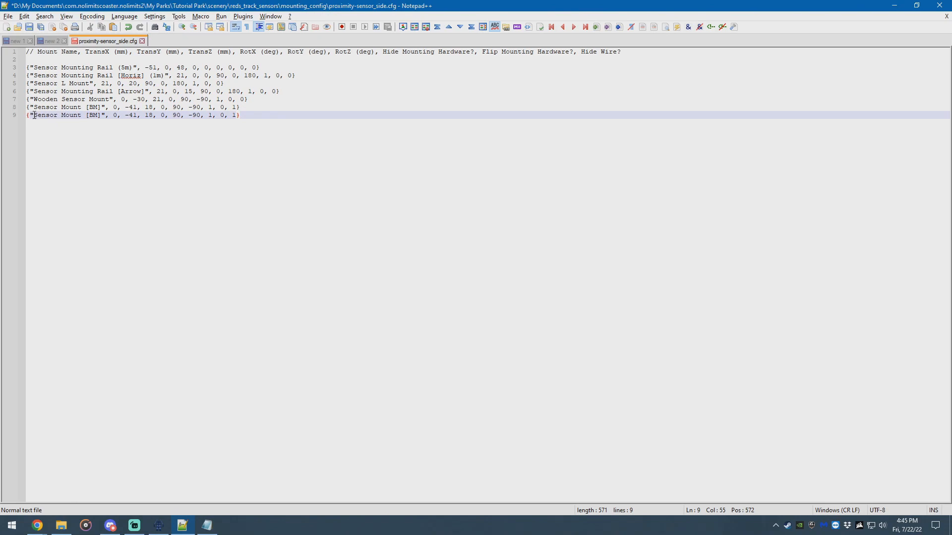
Return to Notepad++ and compare the duplicated entry's mount name, translation and rotation values with the header comment's field names
left_click_drag(33, 115, 104, 115)
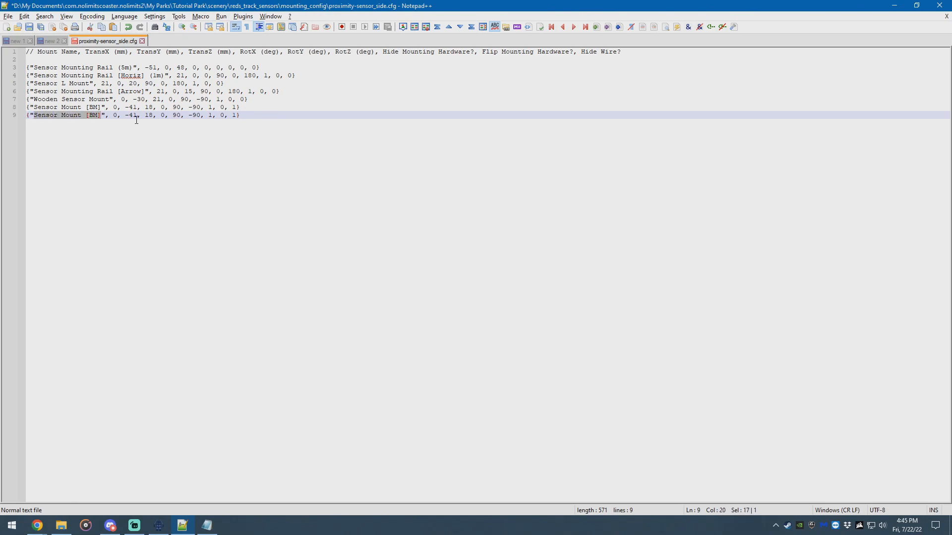
left_click(114, 115)
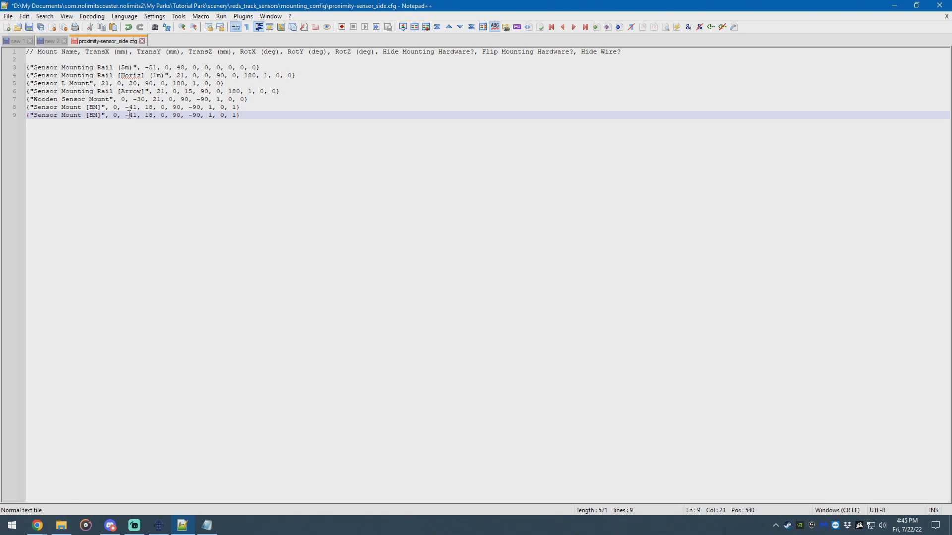
left_click_drag(87, 50, 426, 51)
left_click(166, 115)
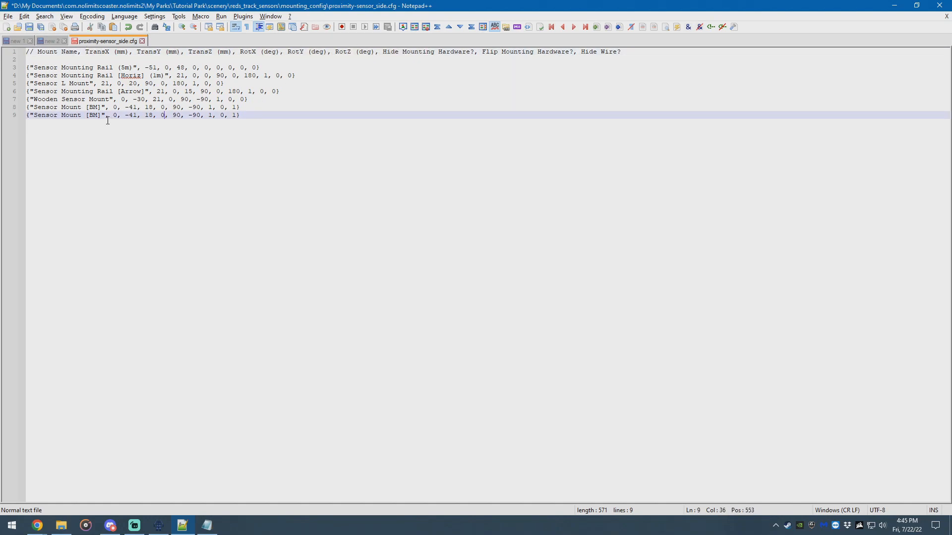